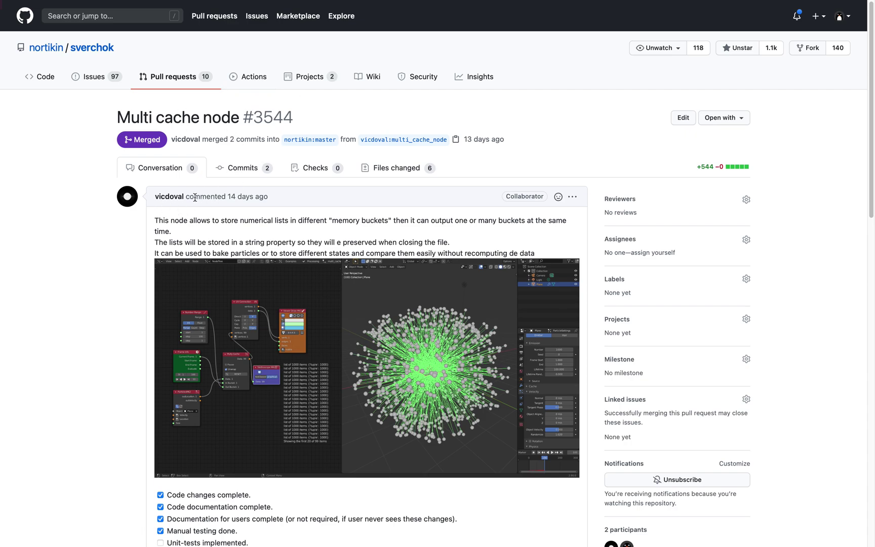
# Look over the Multi cache node pull request's description, example image and checklist.
pyautogui.scroll(-3, 191, 212)
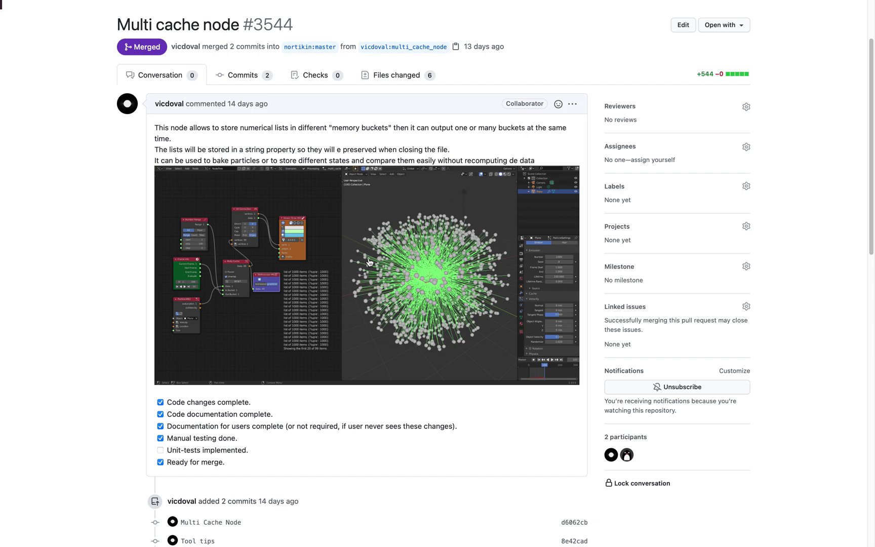
pyautogui.scroll(2, 380, 251)
pyautogui.moveTo(719, 6)
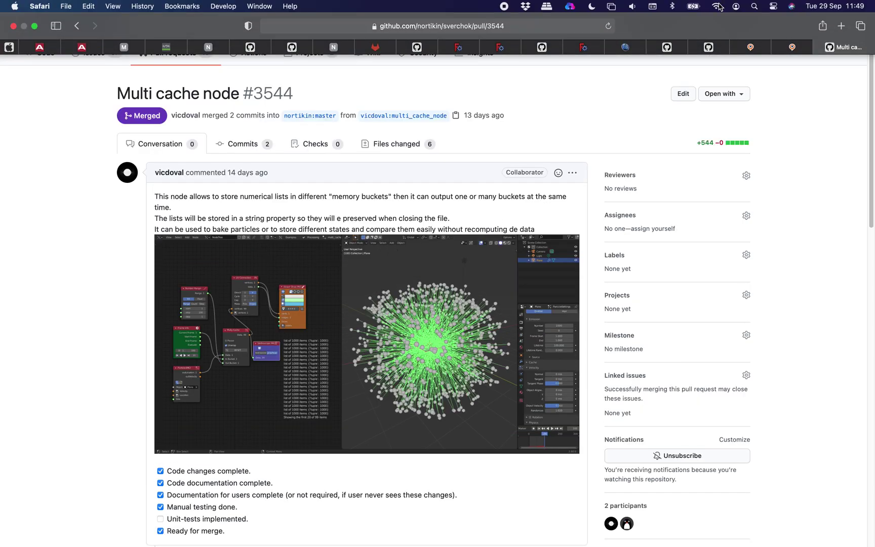
# Switch to the Blender StackExchange question on storing particle locations in a list and examine the answer's explanation and node setups.
pyautogui.click(794, 47)
pyautogui.scroll(-2, 243, 279)
pyautogui.scroll(-5, 243, 279)
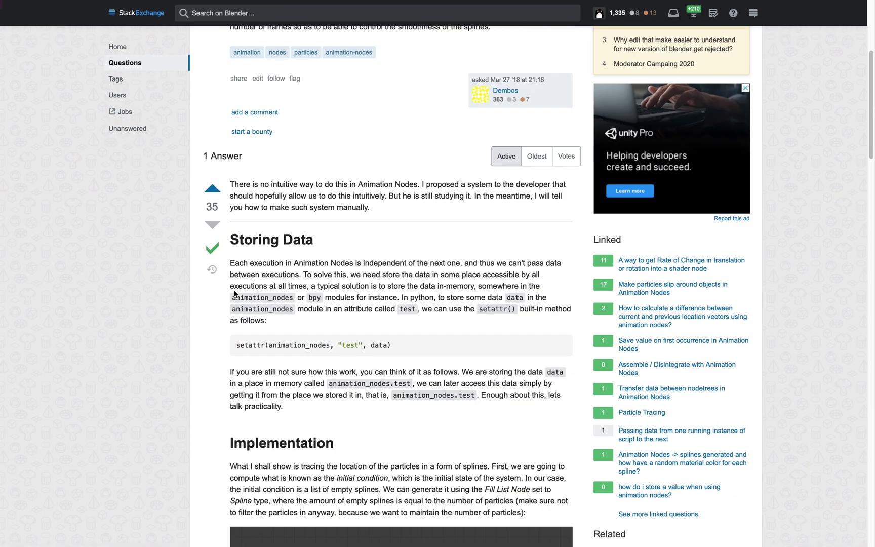
pyautogui.scroll(10, 217, 285)
pyautogui.scroll(-8, 218, 289)
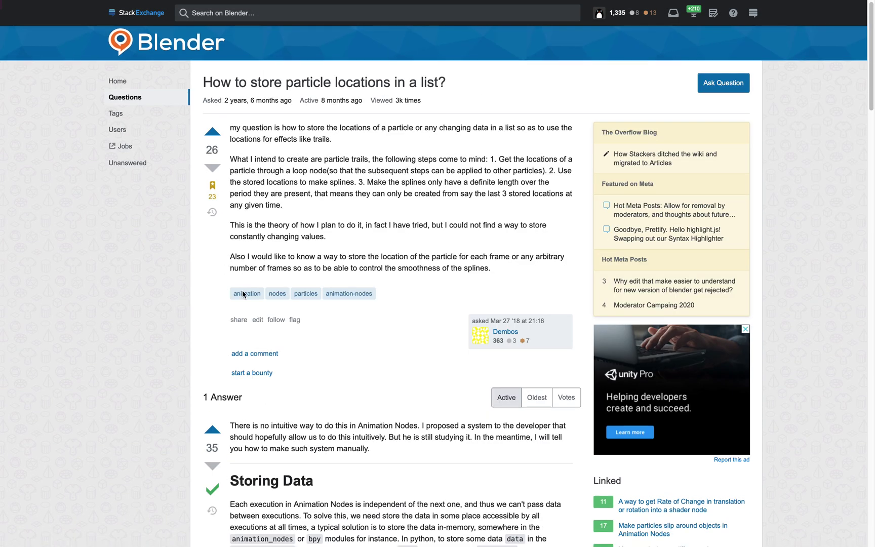
pyautogui.scroll(-13, 235, 303)
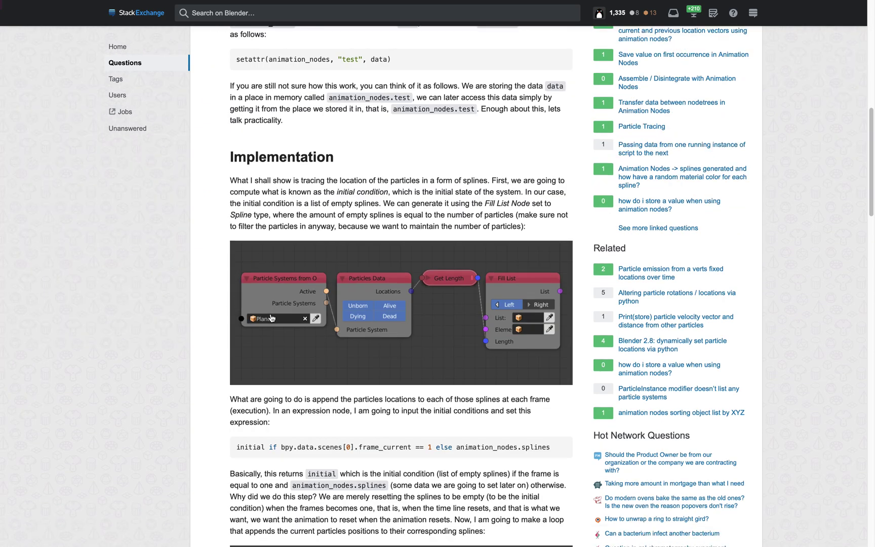
pyautogui.scroll(-10, 247, 318)
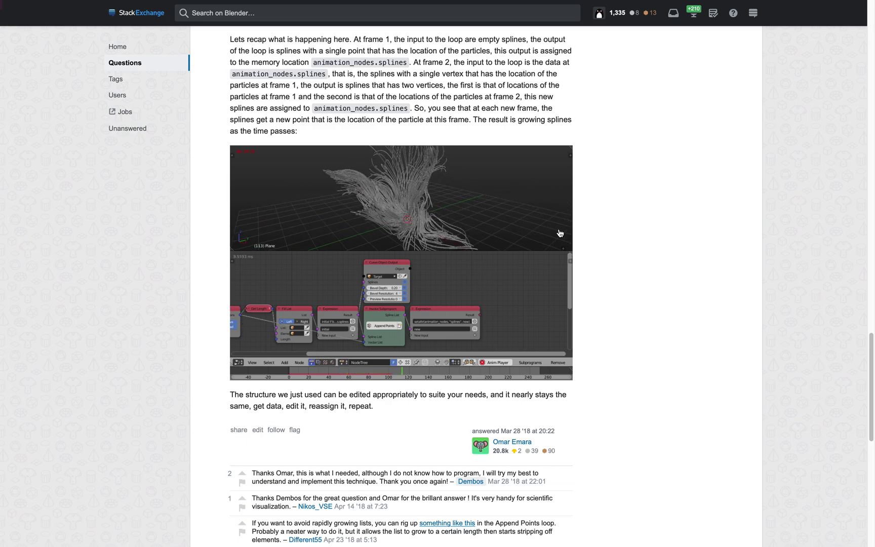
pyautogui.scroll(8, 626, 219)
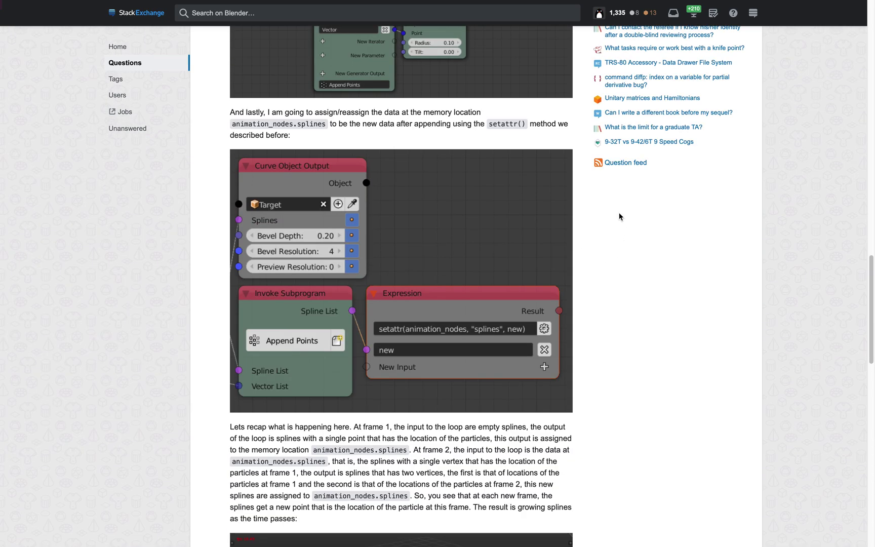
pyautogui.scroll(7, 619, 217)
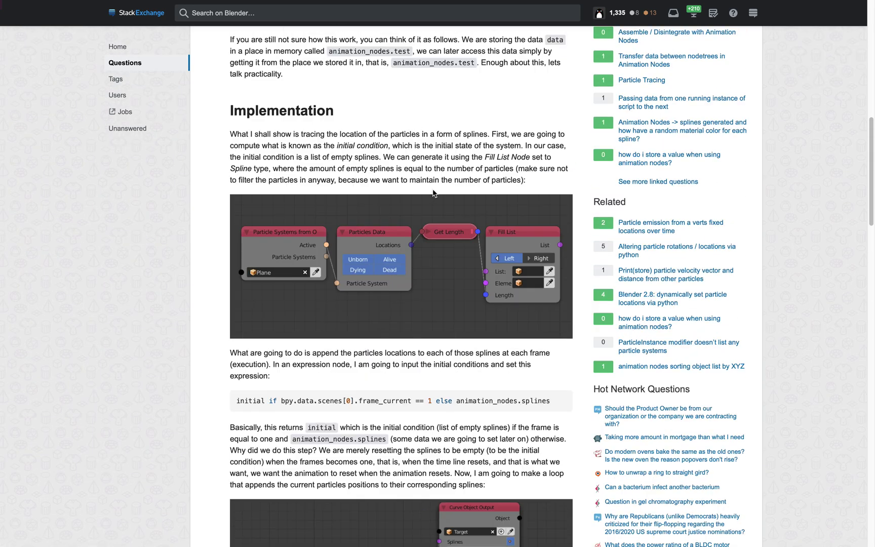
pyautogui.scroll(-3, 433, 193)
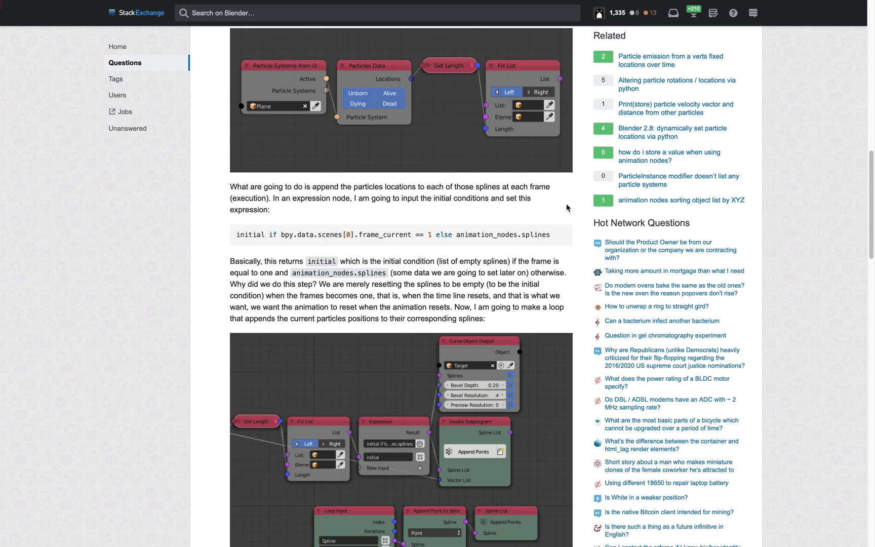
pyautogui.scroll(2, 603, 178)
pyautogui.scroll(2, 646, 192)
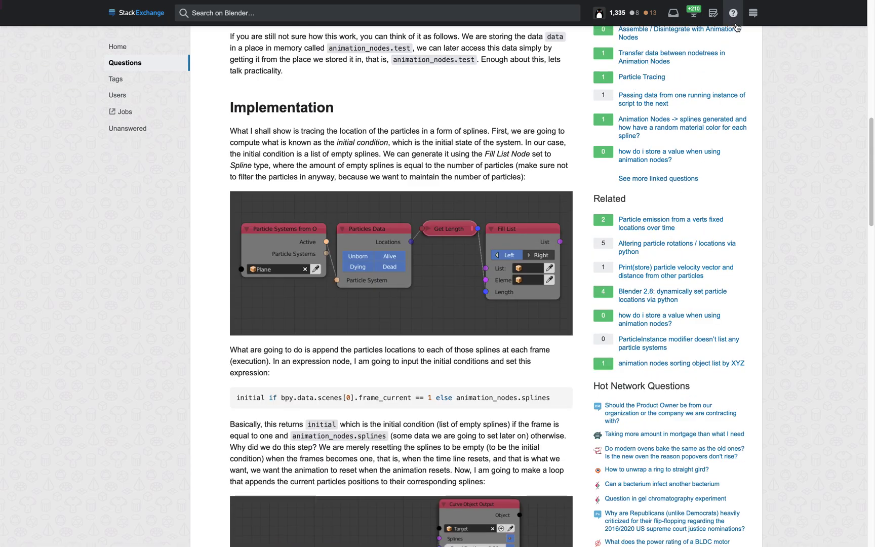
# Return to the Multi cache node pull request and review its example node setup.
pyautogui.moveTo(808, 3)
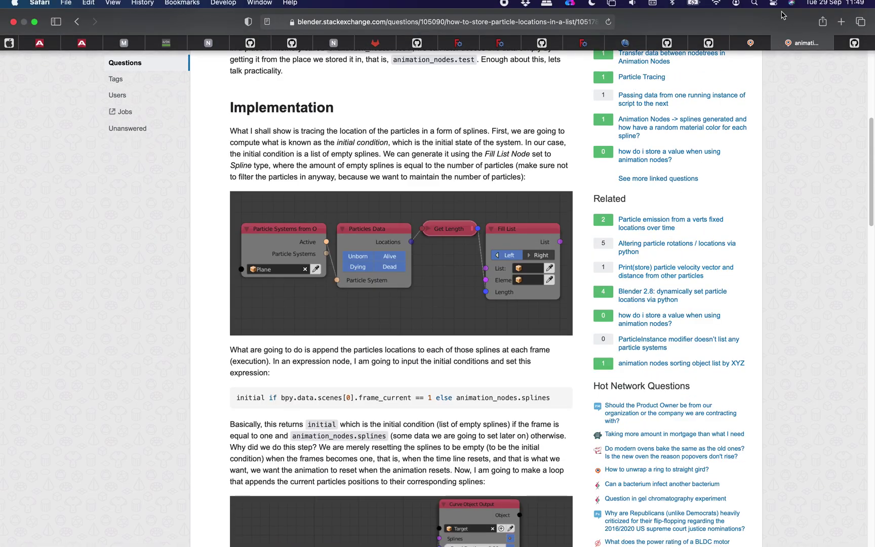
pyautogui.click(854, 47)
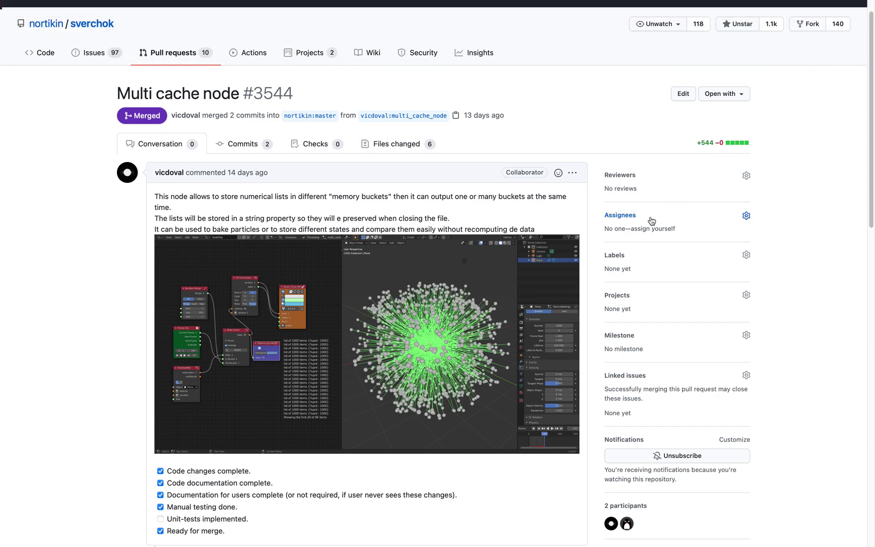
pyautogui.scroll(-1, 456, 318)
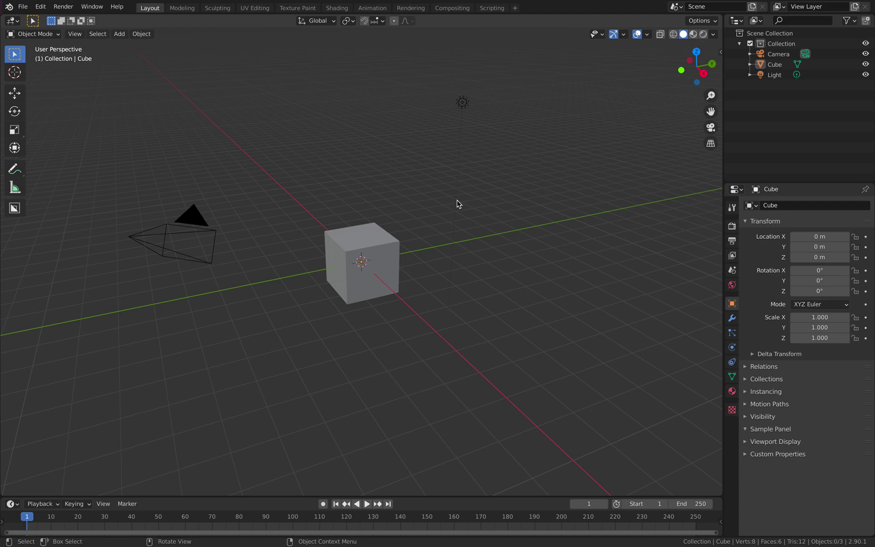
# In Blender, delete all default objects from the scene.
pyautogui.press('a')
pyautogui.press('x')
pyautogui.click(464, 125)
# Add a mesh plane at the scene's origin.
pyautogui.hotkey('shift', 'a')
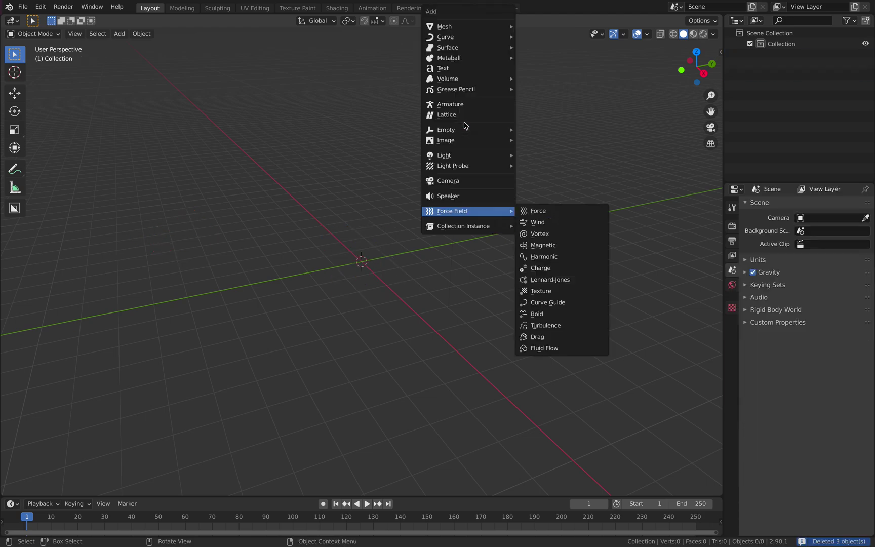
pyautogui.moveTo(482, 26)
pyautogui.click(556, 26)
pyautogui.scroll(5, 472, 218)
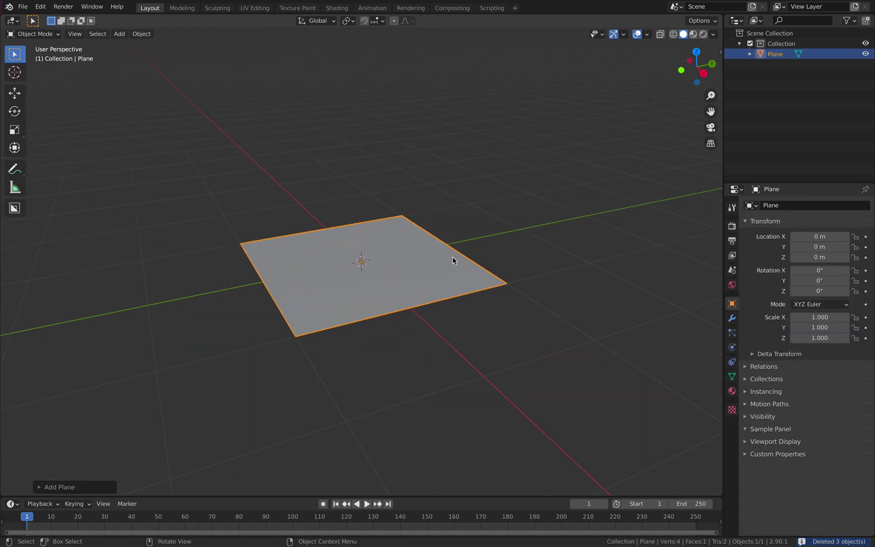
# Add an emitter particle system to the plane and preview the falling particles up to about frame 24.
pyautogui.click(733, 347)
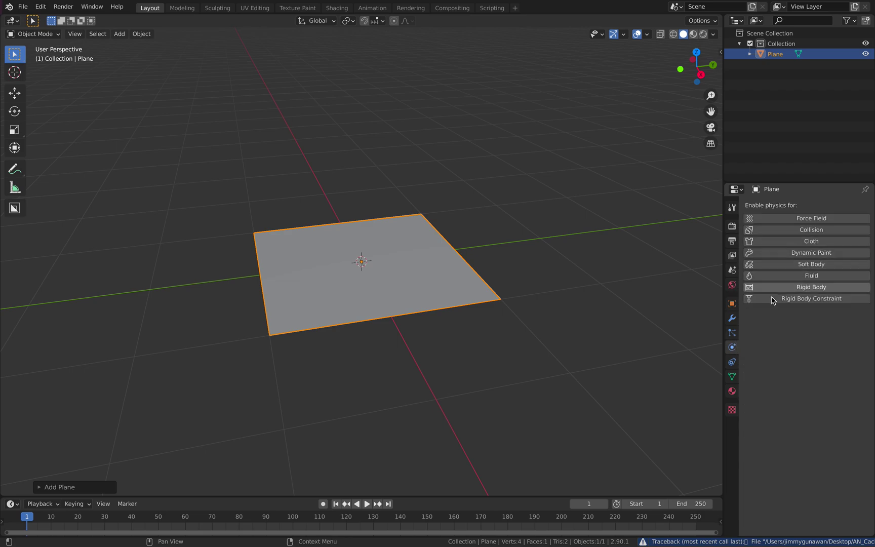
pyautogui.click(732, 334)
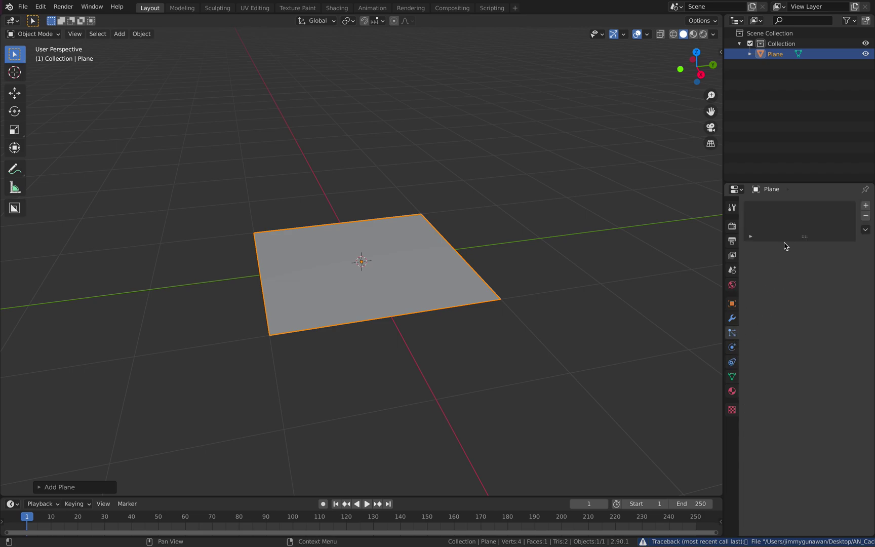
pyautogui.click(865, 206)
pyautogui.moveTo(582, 242); pyautogui.dragTo(654, 270, button='middle')
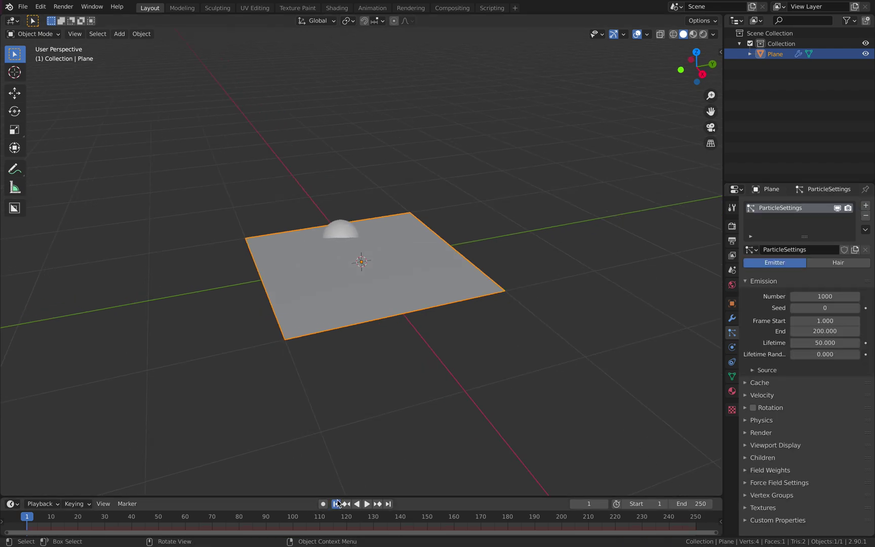
pyautogui.click(368, 504)
pyautogui.press('space')
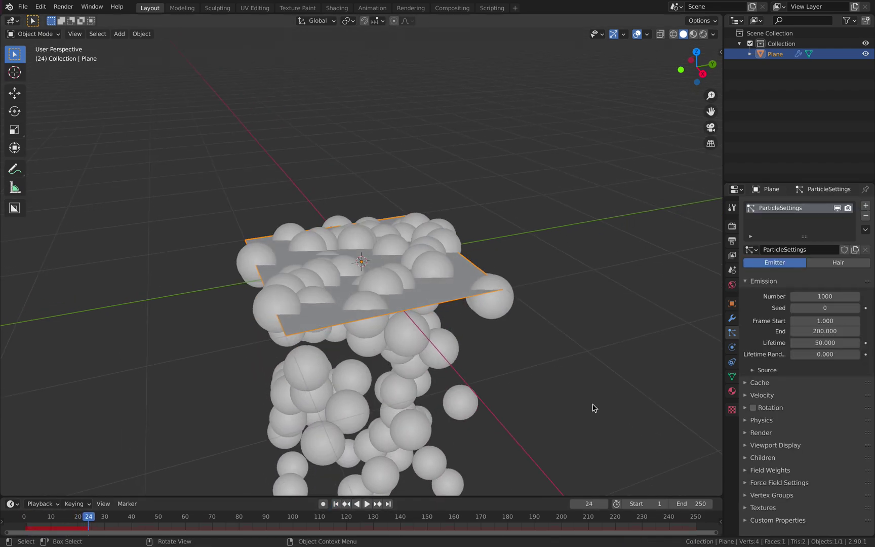
# Set the gravity field weight of the plane's particle system to 0.
pyautogui.click(770, 470)
pyautogui.scroll(-3, 791, 483)
pyautogui.moveTo(834, 435); pyautogui.dragTo(793, 435)
pyautogui.hotkey('shift', 'a')
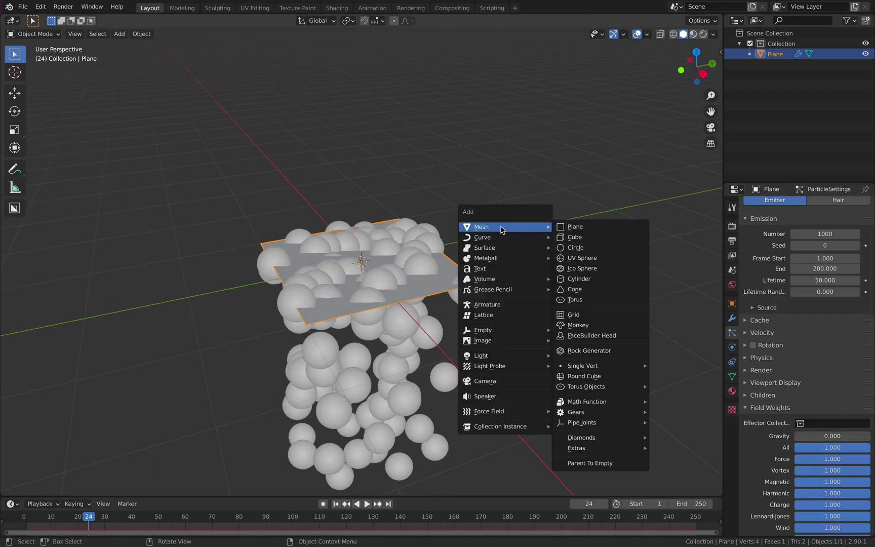
pyautogui.moveTo(505, 340)
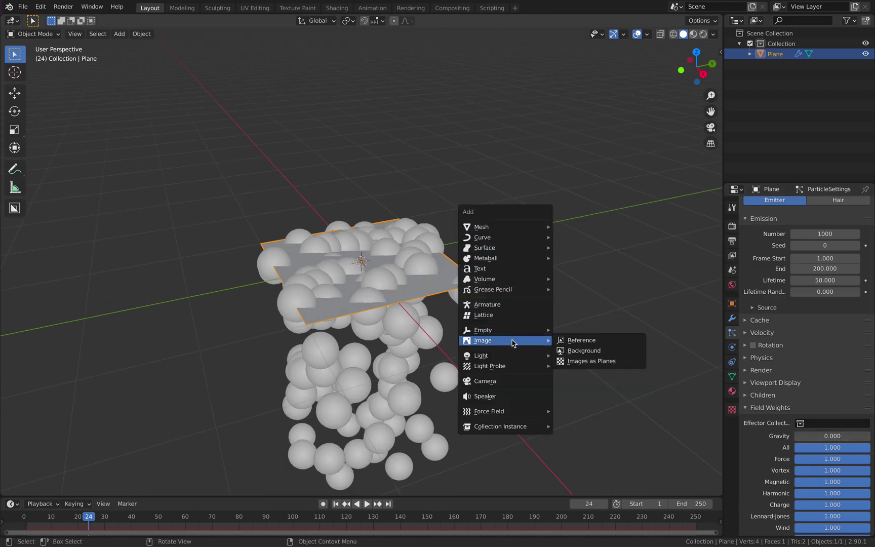
pyautogui.hotkey('alt', 'a')
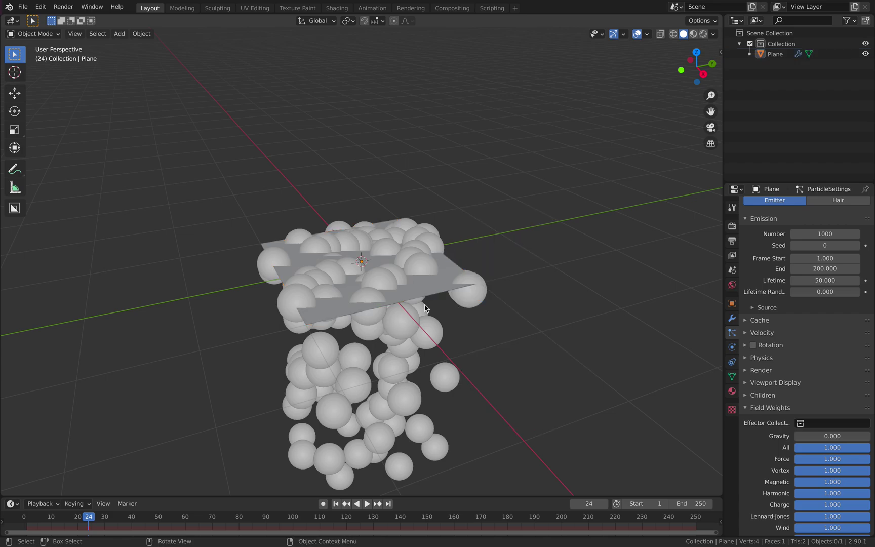
pyautogui.click(410, 287)
# Add a Turbulence force field and move it off the origin to a spot above and beside the plane.
pyautogui.hotkey('shift', 'a')
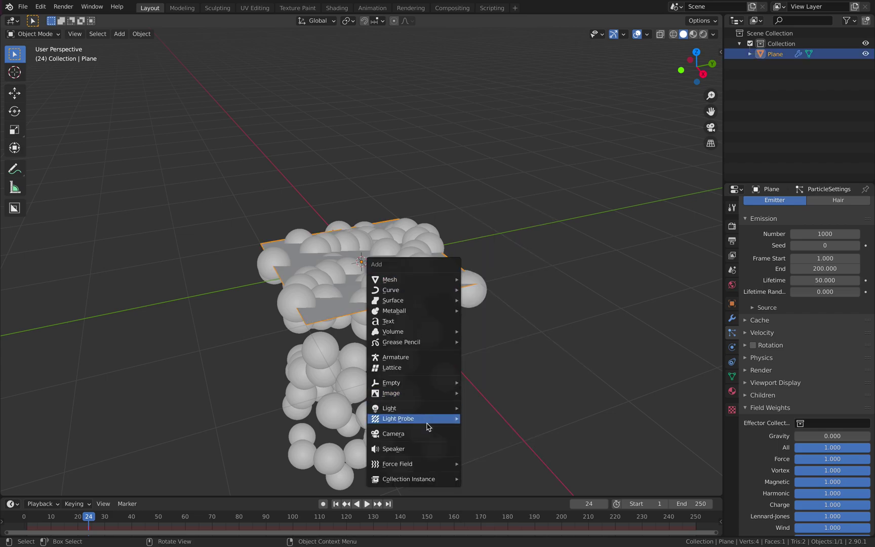
pyautogui.moveTo(426, 464)
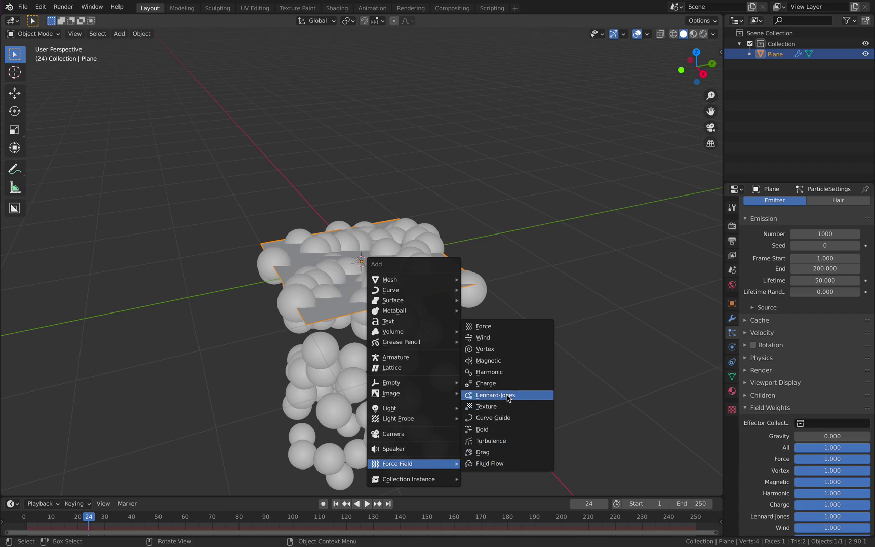
pyautogui.click(513, 442)
pyautogui.press('g')
pyautogui.click(560, 270)
# Set the turbulence force field's strength to 10.
pyautogui.click(732, 347)
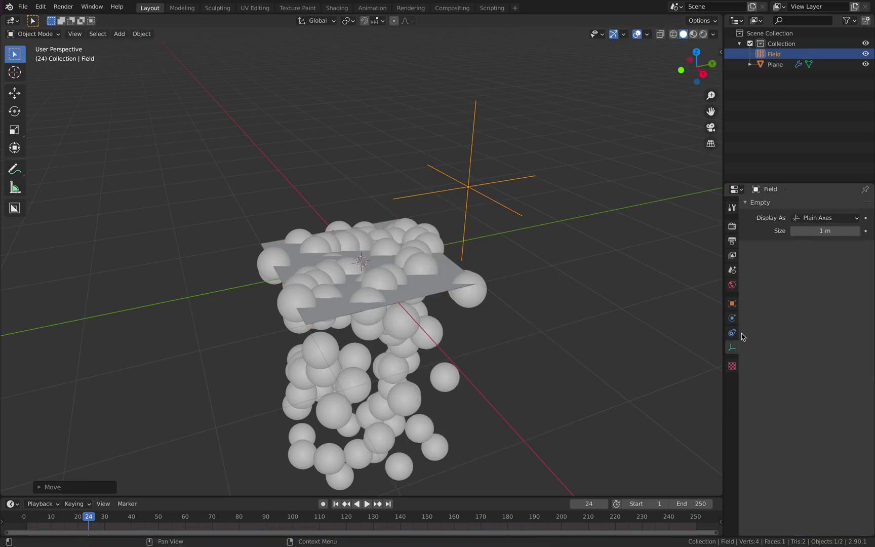
pyautogui.click(733, 318)
pyautogui.doubleClick(815, 308)
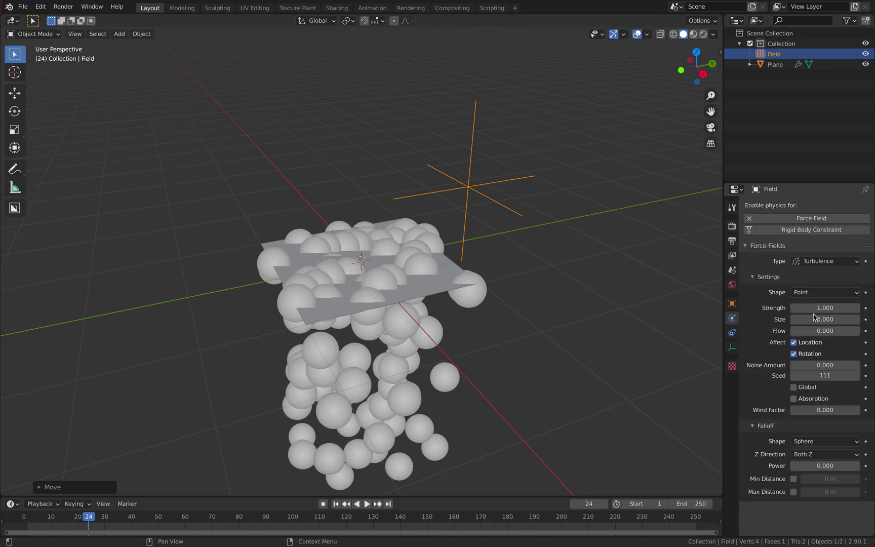
pyautogui.write('10.00')
pyautogui.press('Return')
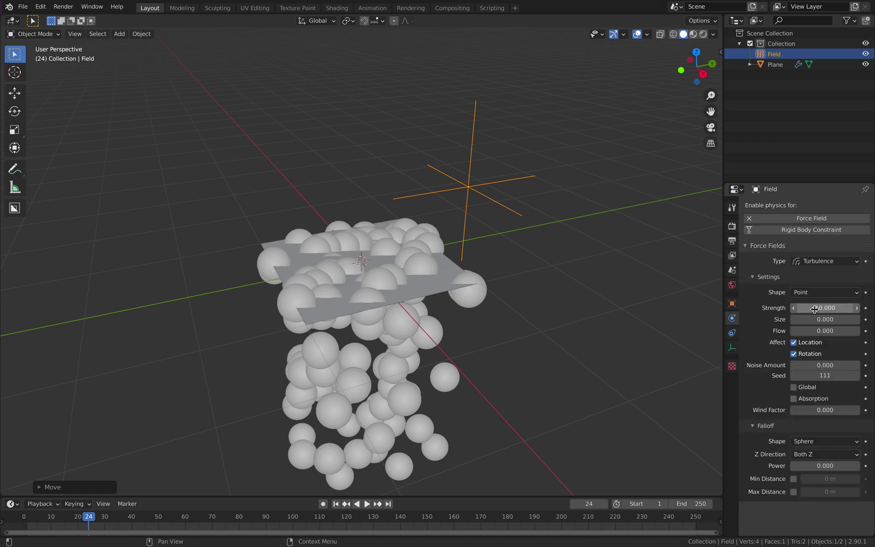
# Play the particle simulation from the first frame to check the turbulence, stopping at about frame 54.
pyautogui.click(335, 504)
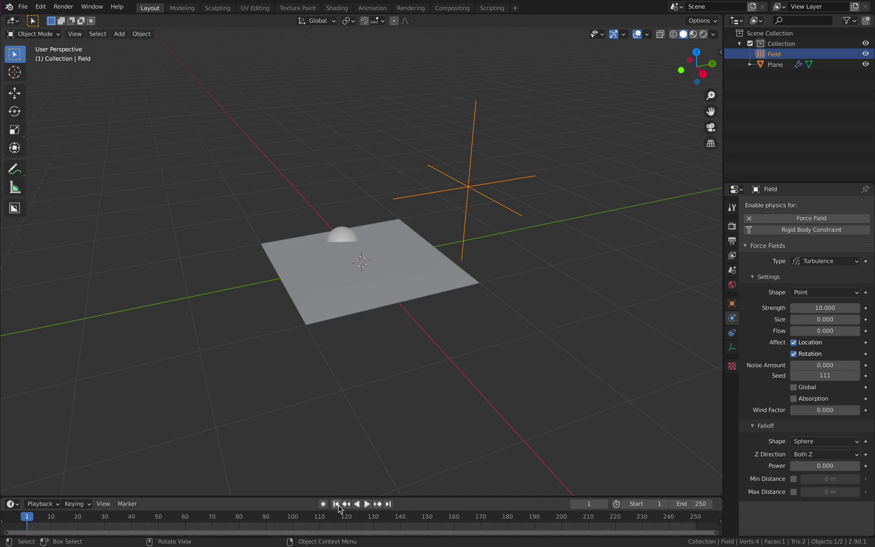
pyautogui.click(367, 504)
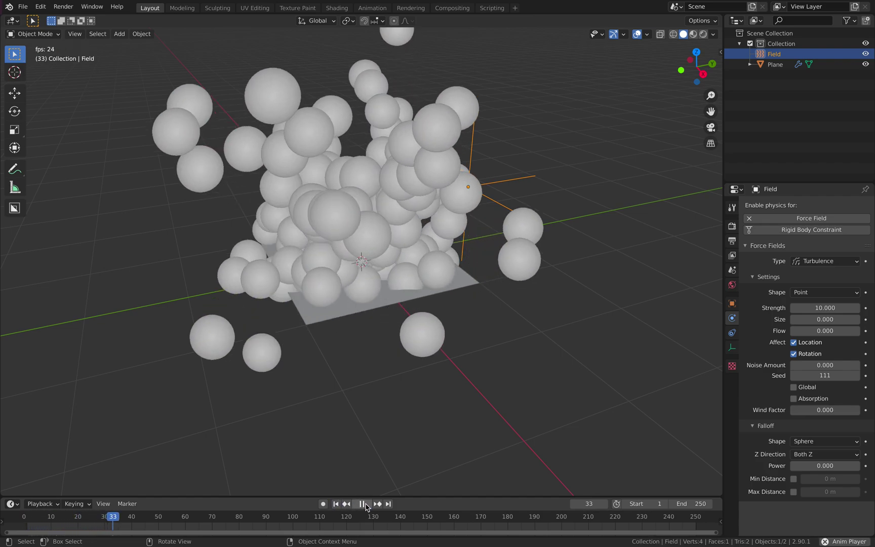
pyautogui.click(364, 504)
# Set the plane's particle emission to 50 particles with end frame 1, and play the simulation from the first frame.
pyautogui.click(410, 299)
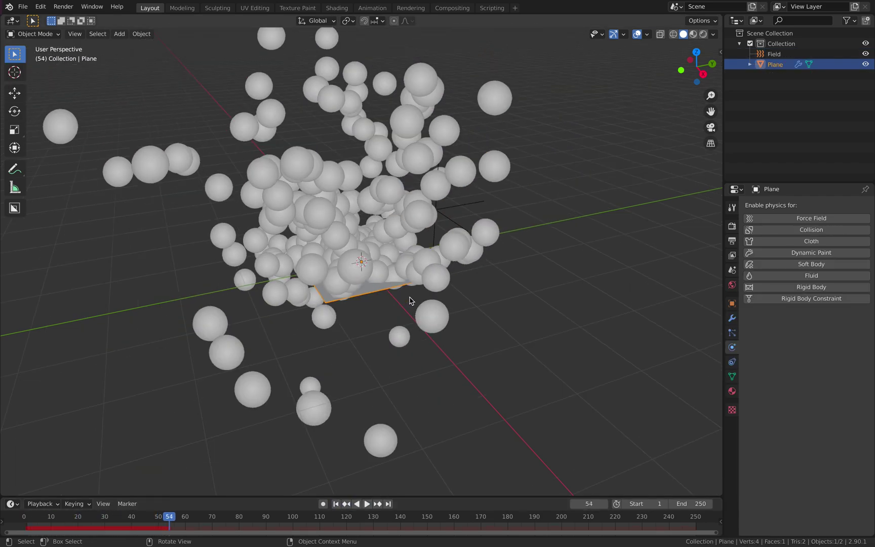
pyautogui.click(732, 332)
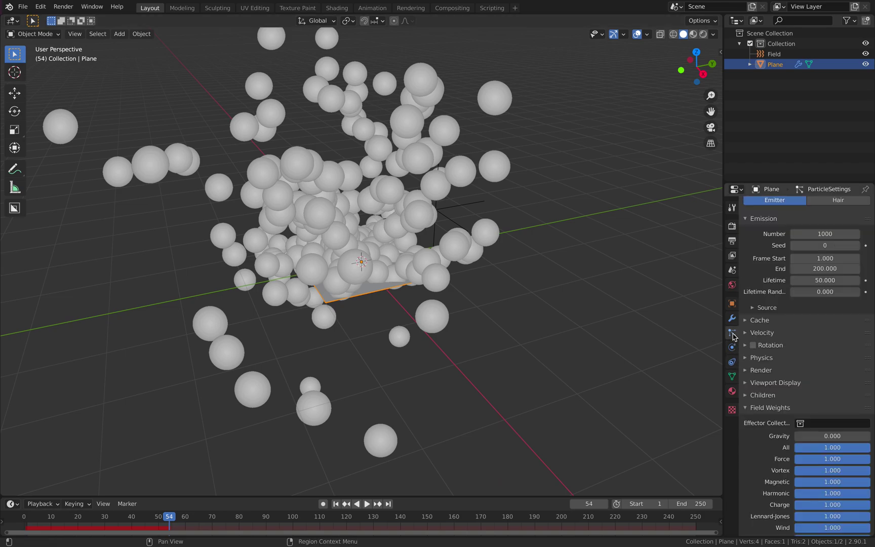
pyautogui.click(812, 234)
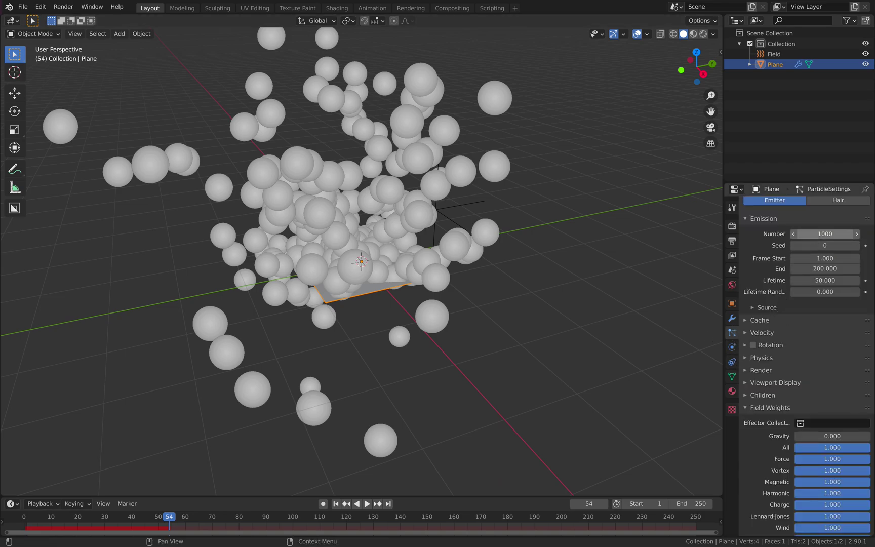
pyautogui.write('50')
pyautogui.press('Return')
pyautogui.click(812, 269)
pyautogui.write('1')
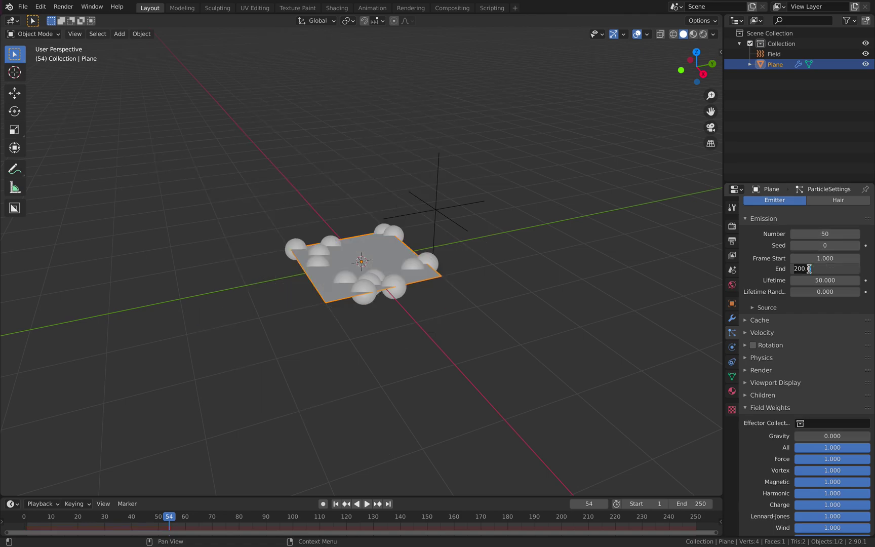
pyautogui.press('Return')
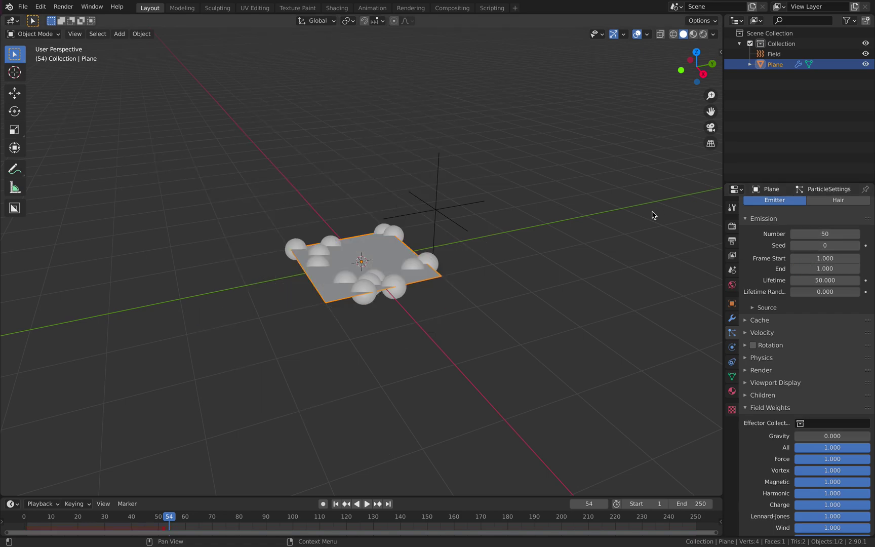
pyautogui.click(336, 504)
pyautogui.click(367, 504)
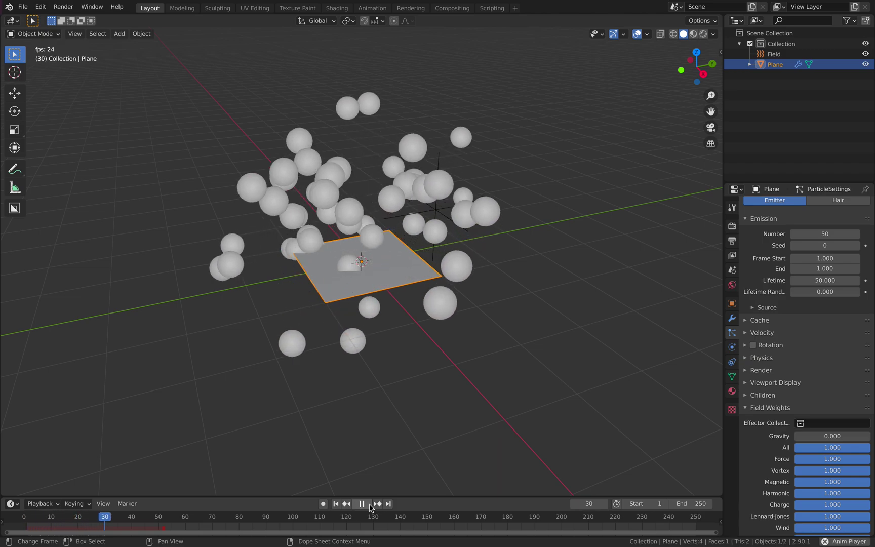
# Stop the simulation playback and save the file to the Desktop as sv_multicache_001.blend.
pyautogui.click(362, 504)
pyautogui.scroll(3, 329, 523)
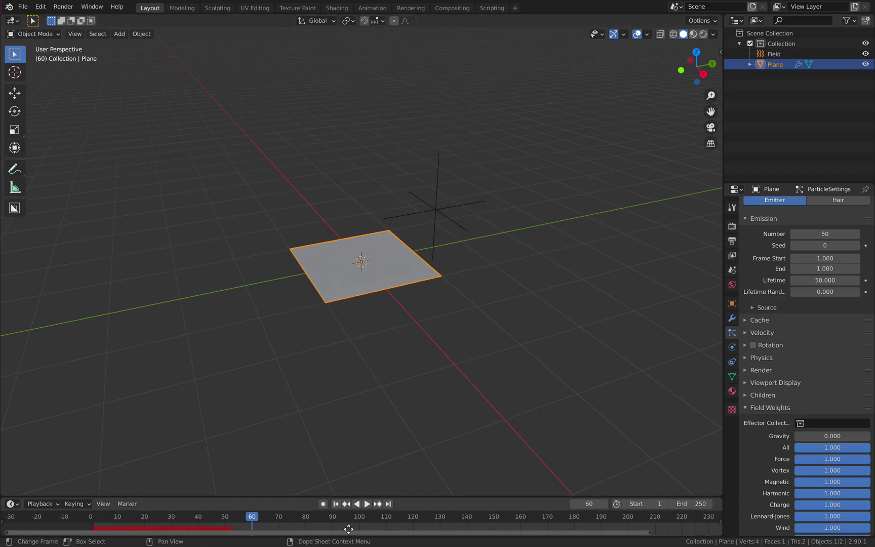
pyautogui.click(23, 7)
pyautogui.click(50, 76)
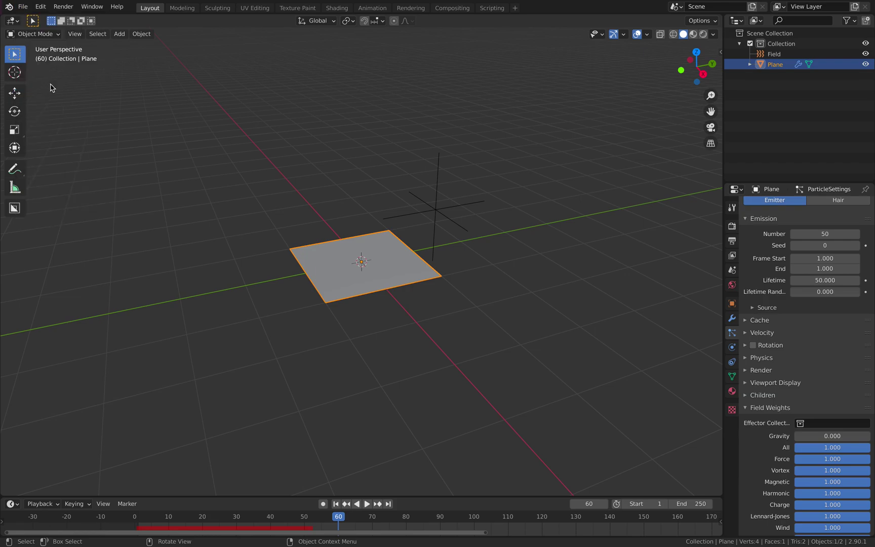
pyautogui.click(308, 502)
pyautogui.write('sv')
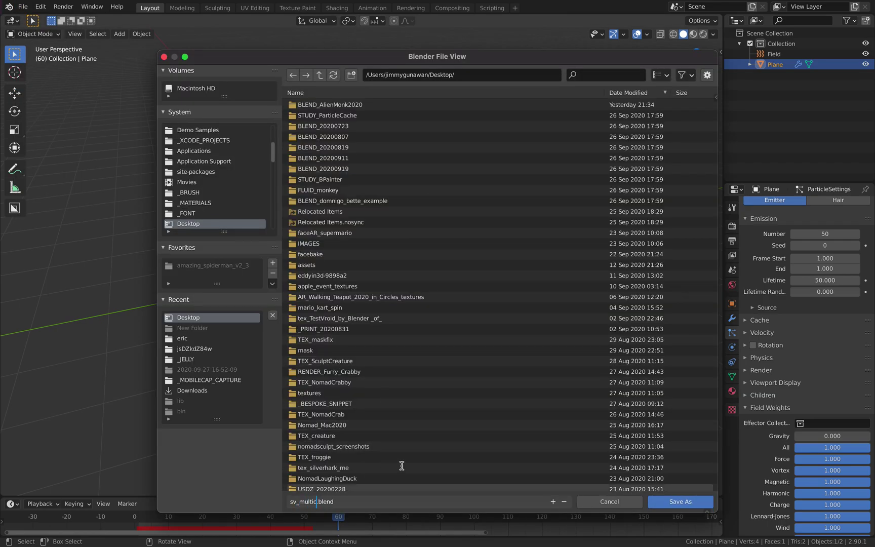
pyautogui.write('_multicache_001')
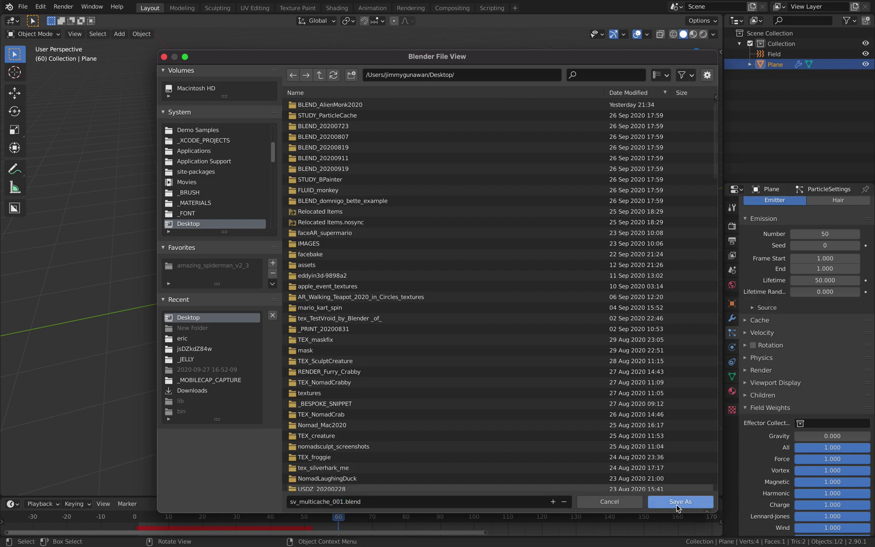
pyautogui.click(674, 501)
# Go to frame 24, and split off an upper area of the 3D viewport as a Sverchok node editor with a new node tree.
pyautogui.keyDown('shift'); pyautogui.moveTo(460, 236); pyautogui.dragTo(482, 249, button='middle'); pyautogui.keyUp('shift')
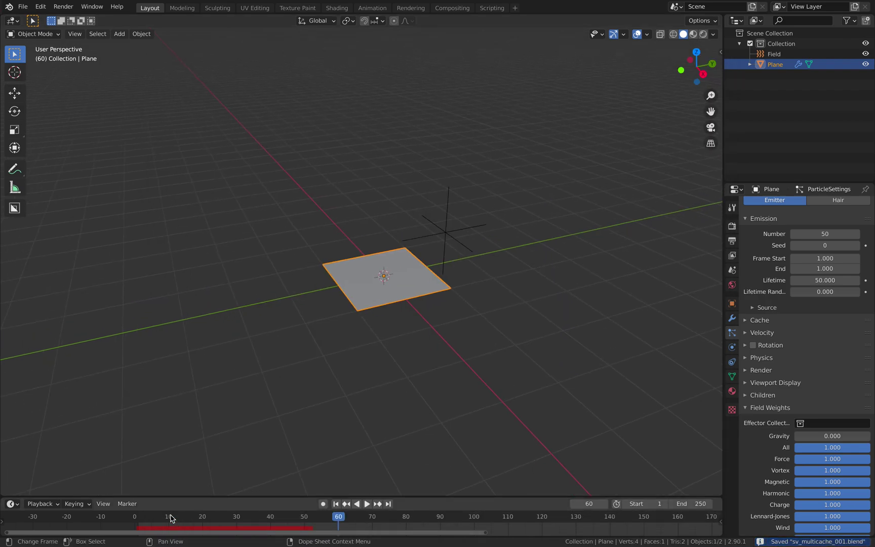
pyautogui.moveTo(170, 516); pyautogui.dragTo(216, 516)
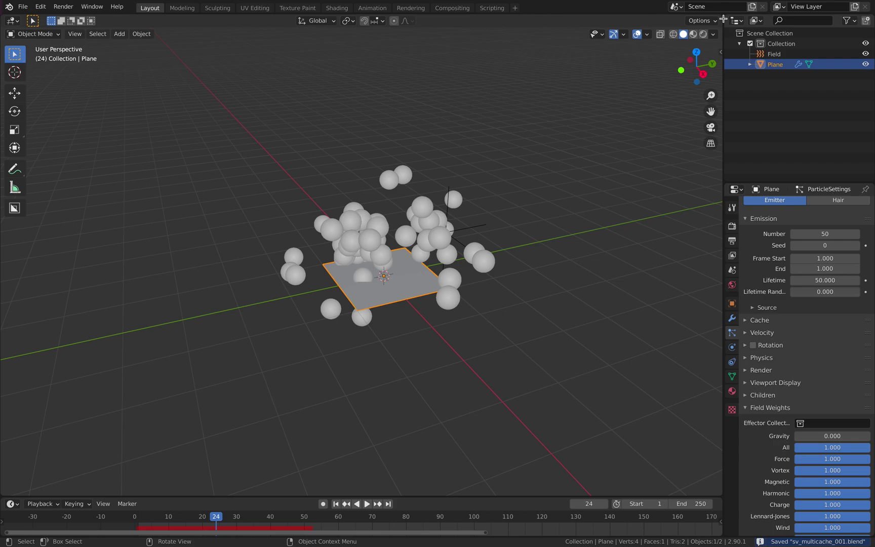
pyautogui.moveTo(721, 17); pyautogui.dragTo(710, 201)
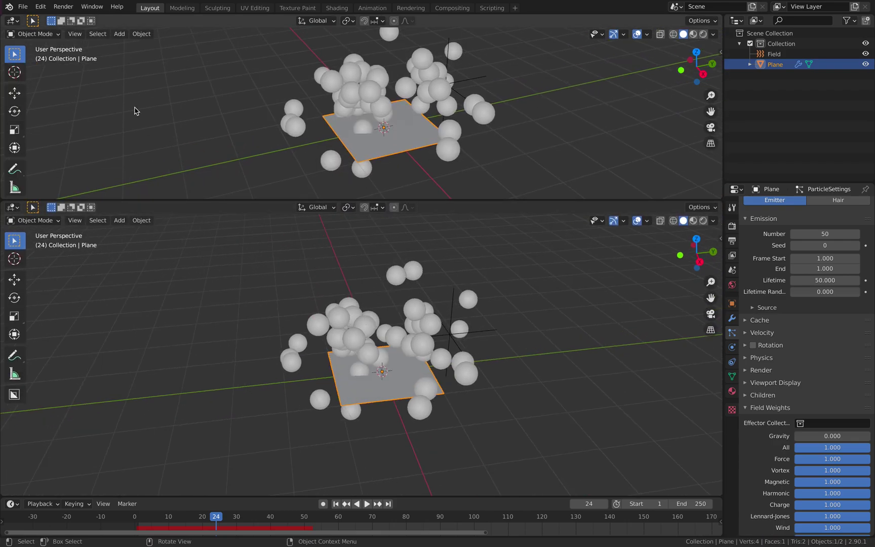
pyautogui.click(12, 20)
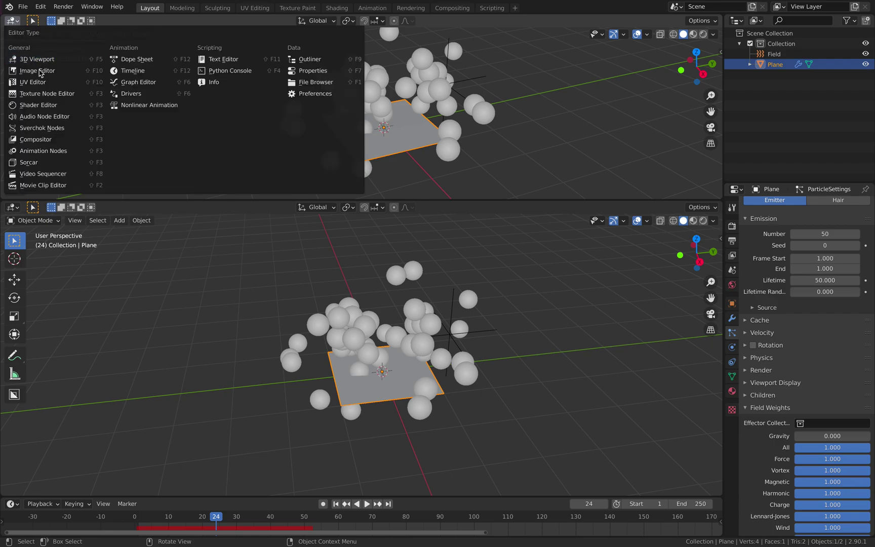
pyautogui.click(48, 116)
pyautogui.click(336, 21)
# Add a Multy Cache node to the Sverchok node tree.
pyautogui.hotkey('shift', 'a')
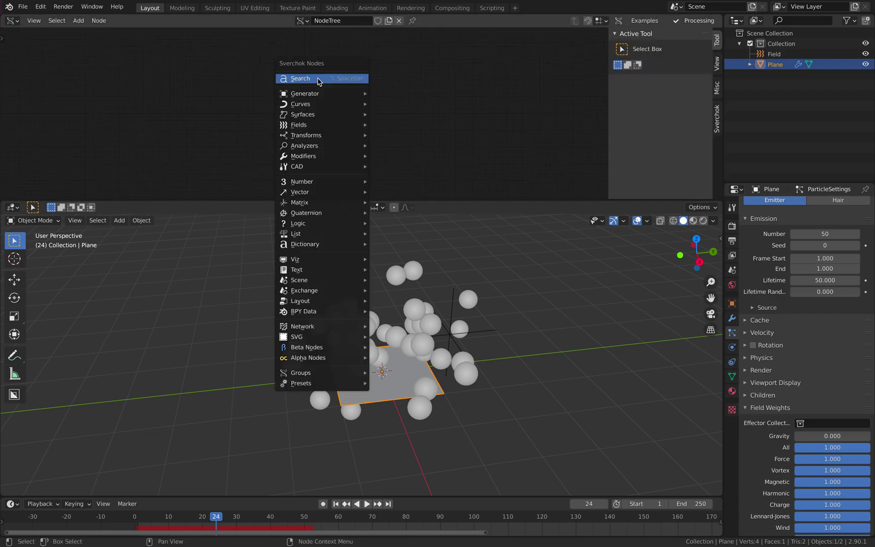
pyautogui.click(318, 78)
pyautogui.write('multi')
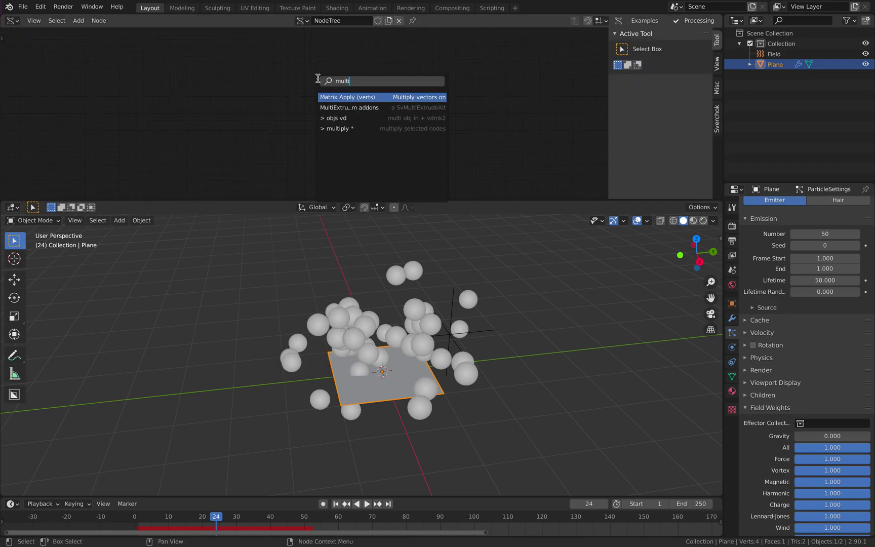
pyautogui.press('BackSpace')
pyautogui.press('BackSpace')
pyautogui.press('BackSpace')
pyautogui.press('BackSpace')
pyautogui.press('BackSpace')
pyautogui.write('cach')
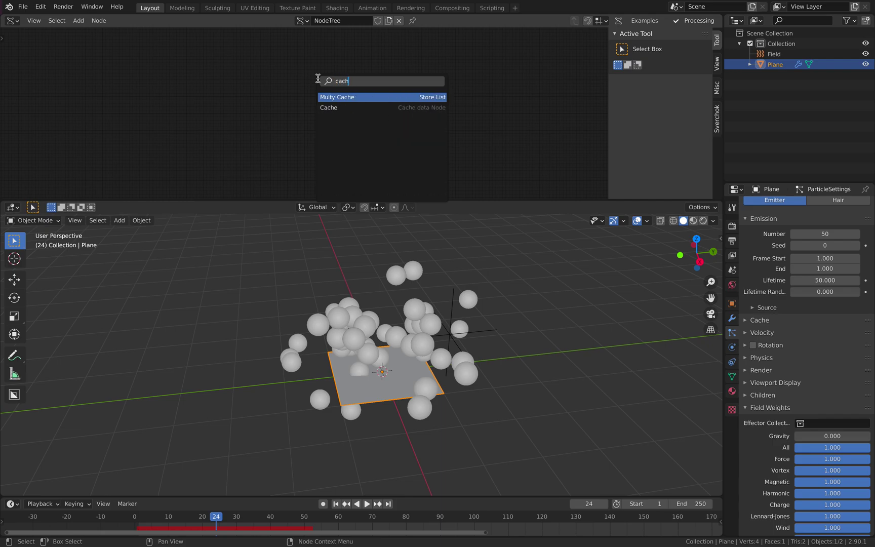
pyautogui.press('Return')
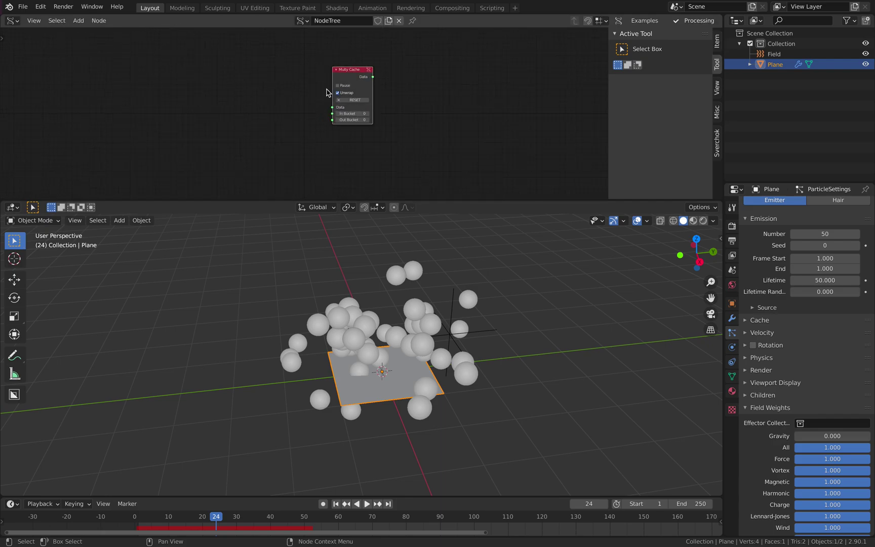
pyautogui.click(269, 114)
pyautogui.scroll(2, 269, 114)
# Enlarge the node editor area downward and collapse its sidebar to make room for the node tree.
pyautogui.moveTo(441, 199); pyautogui.dragTo(440, 243)
pyautogui.moveTo(608, 144); pyautogui.dragTo(710, 142)
pyautogui.moveTo(501, 153); pyautogui.dragTo(507, 146, button='middle')
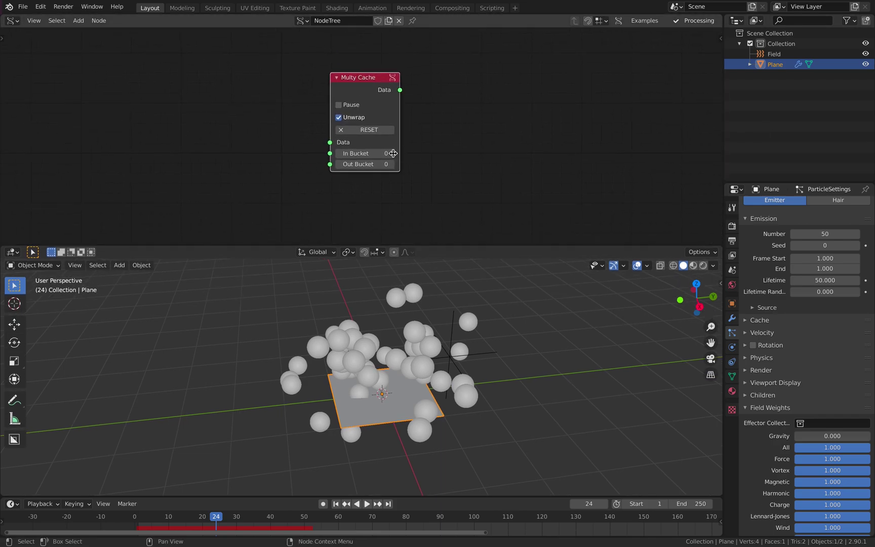
pyautogui.moveTo(248, 135); pyautogui.dragTo(266, 128, button='middle')
pyautogui.moveTo(375, 80); pyautogui.dragTo(367, 81)
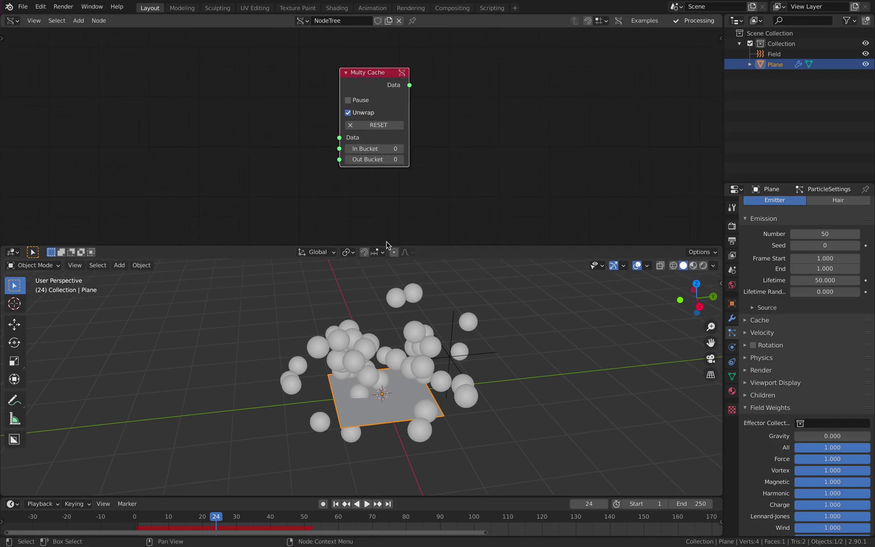
pyautogui.moveTo(455, 353); pyautogui.dragTo(433, 352, button='middle')
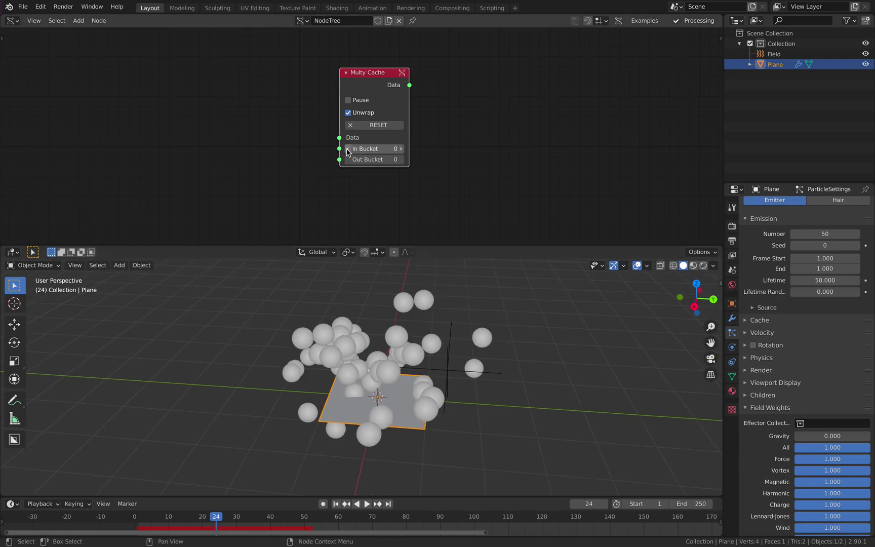
# Add a ParticlesMK2 node with Plane as its object and connect its outLocation output to the Multy Cache's Data input.
pyautogui.hotkey('shift', 'a')
pyautogui.click(191, 107)
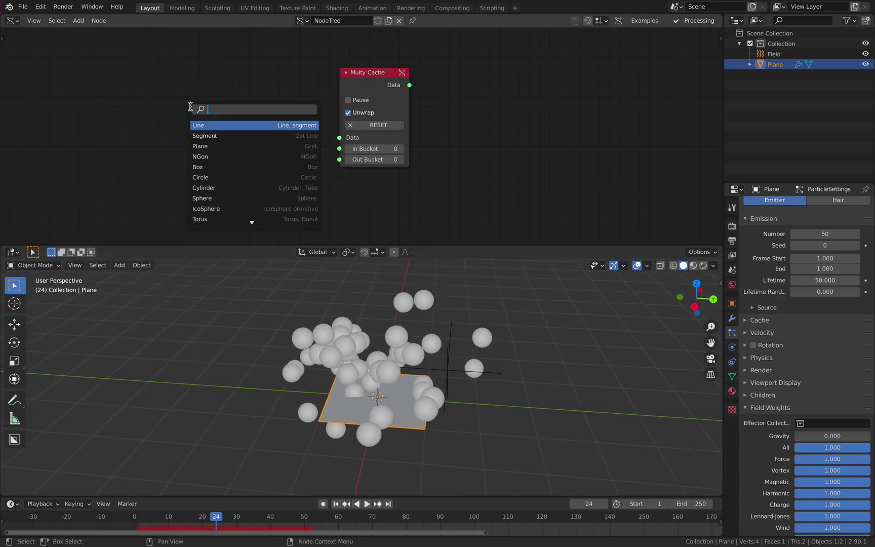
pyautogui.write('parti')
pyautogui.press('Return')
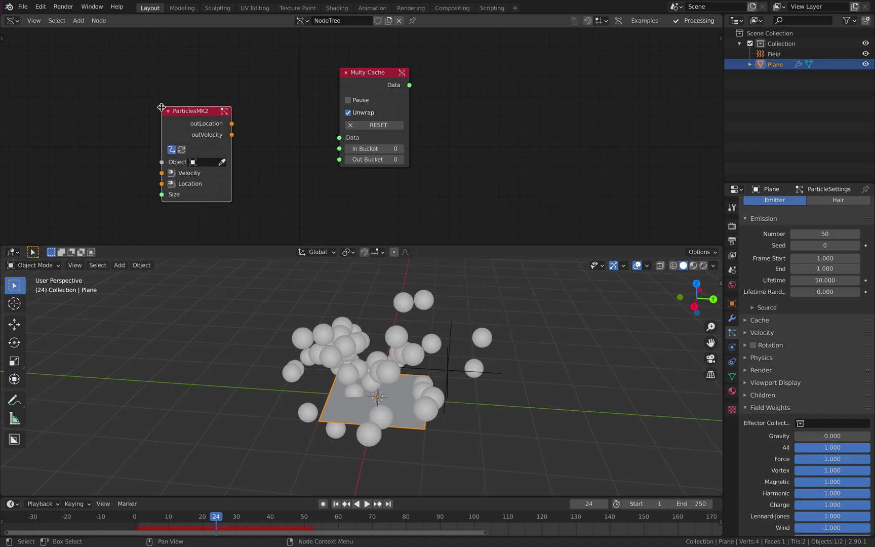
pyautogui.click(201, 163)
pyautogui.click(207, 176)
pyautogui.moveTo(231, 124); pyautogui.dragTo(441, 141)
pyautogui.moveTo(330, 168); pyautogui.dragTo(330, 149, button='middle')
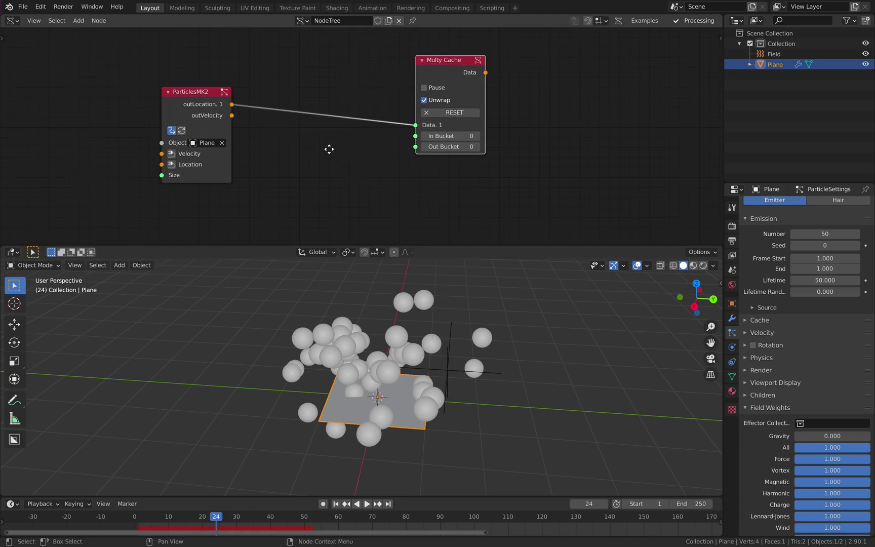
# Add a Frame info node below the particles node and connect its Current Frame output to the Multy Cache's In Bucket input.
pyautogui.hotkey('alt', 'space')
pyautogui.write('frame')
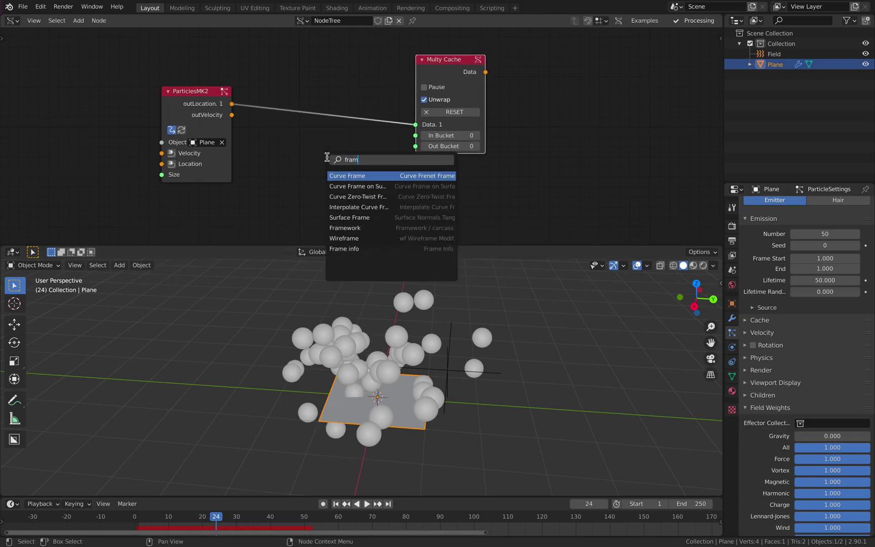
pyautogui.press('Down')
pyautogui.press('Down')
pyautogui.press('Down')
pyautogui.press('Down')
pyautogui.press('Down')
pyautogui.press('Down')
pyautogui.press('Down')
pyautogui.press('Return')
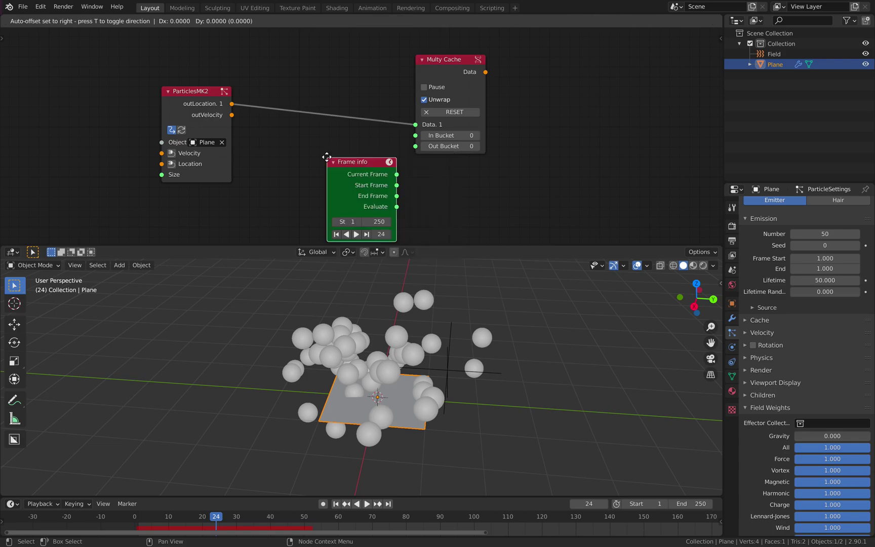
pyautogui.click(269, 147)
pyautogui.moveTo(335, 161); pyautogui.dragTo(416, 136)
pyautogui.moveTo(480, 66); pyautogui.dragTo(538, 61)
# Add a Number Range node below the Multy Cache, set it to Int and set its stop value to 50.
pyautogui.moveTo(485, 166); pyautogui.dragTo(453, 151, button='middle')
pyautogui.hotkey('shift', 'a')
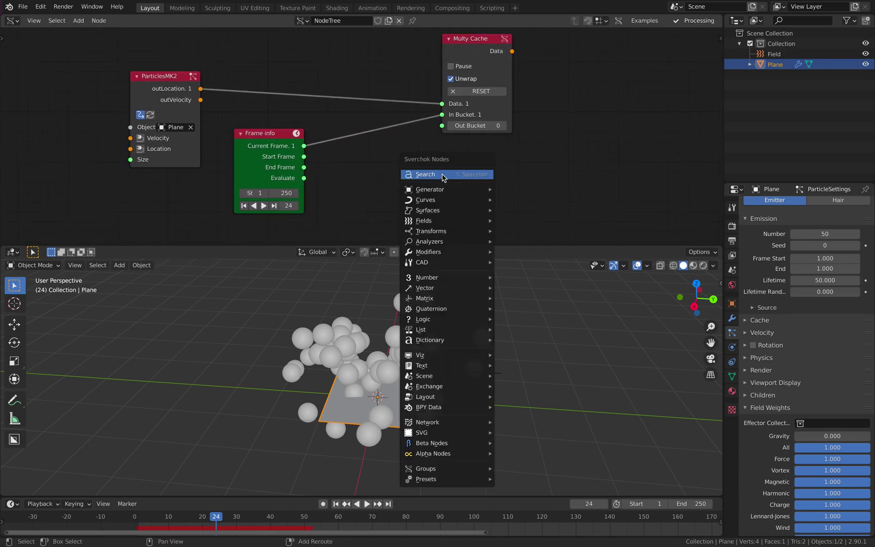
pyautogui.click(442, 177)
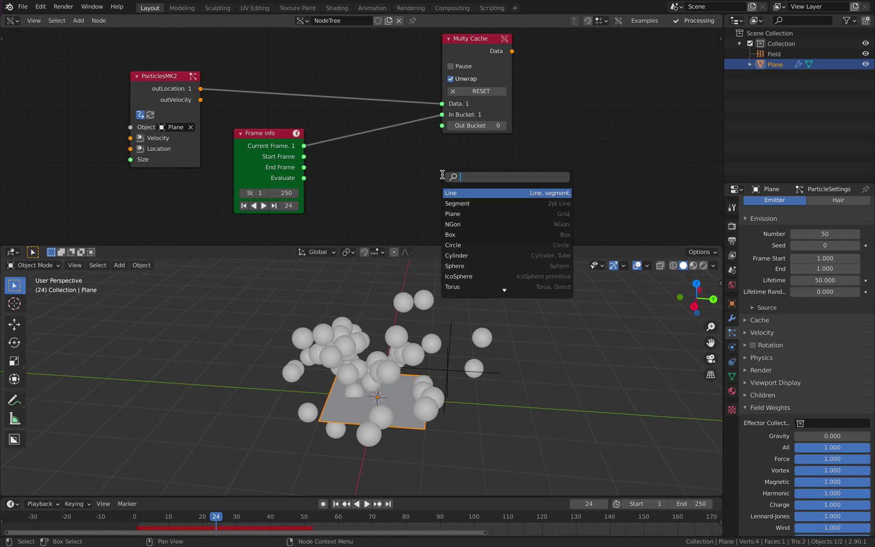
pyautogui.write('numb')
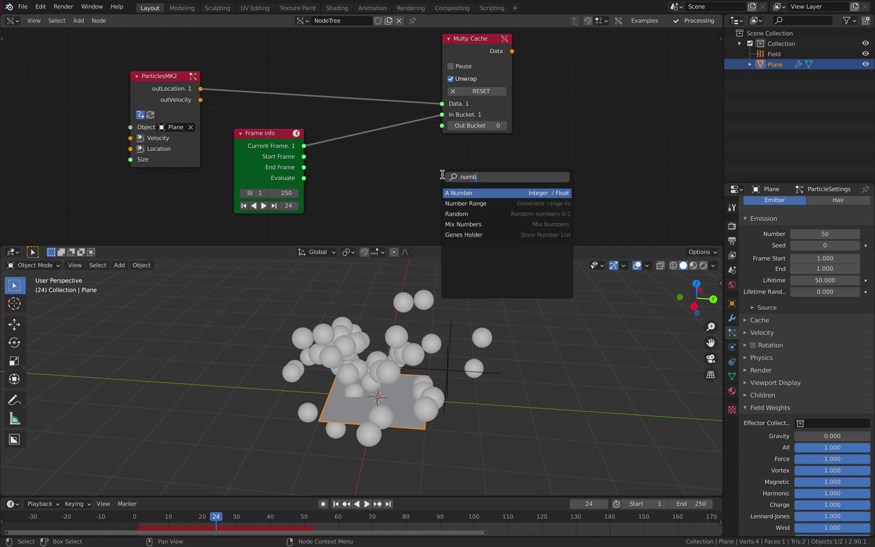
pyautogui.press('Down')
pyautogui.press('Return')
pyautogui.click(355, 171)
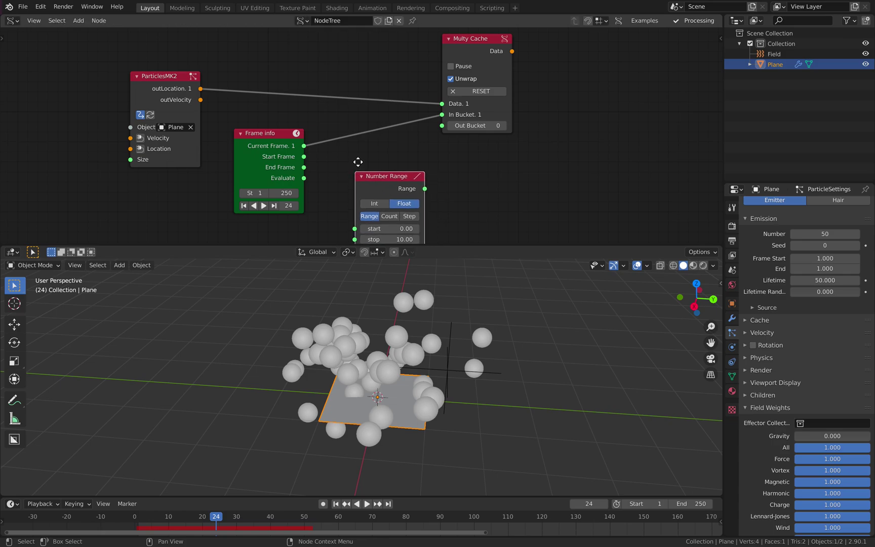
pyautogui.moveTo(371, 205); pyautogui.dragTo(372, 175, button='middle')
pyautogui.click(374, 174)
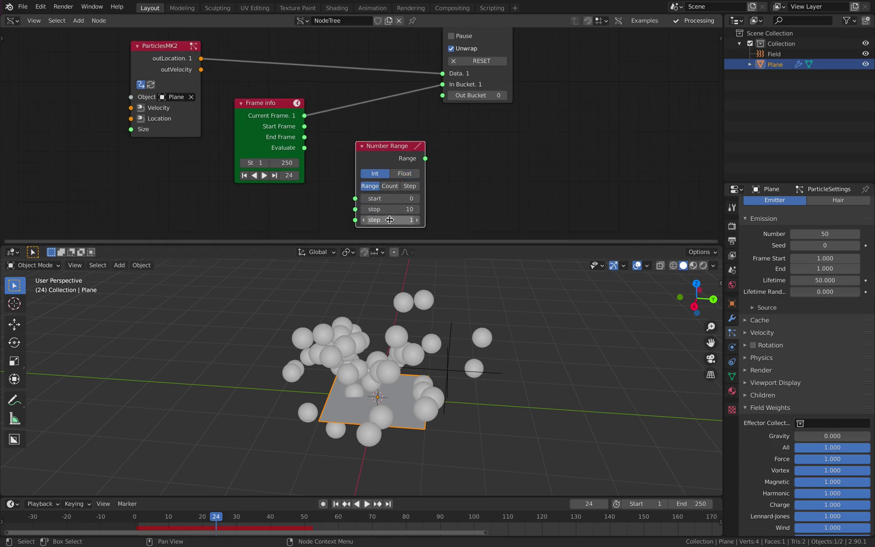
pyautogui.click(388, 209)
pyautogui.write('50')
pyautogui.press('Return')
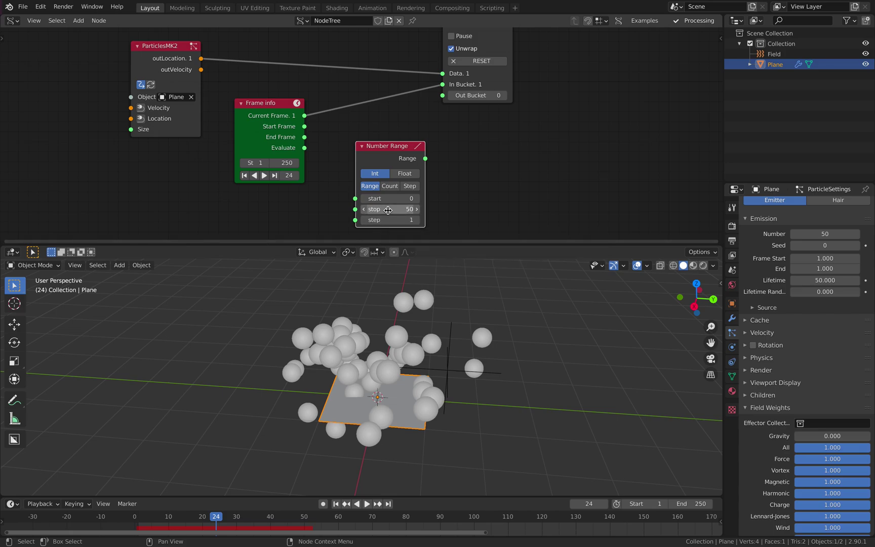
# Connect the Number Range's Range output to the Multy Cache's Out Bucket input.
pyautogui.moveTo(426, 158)
pyautogui.mouseDown()
pyautogui.moveTo(424, 166)
pyautogui.moveTo(431, 145)
pyautogui.mouseUp()
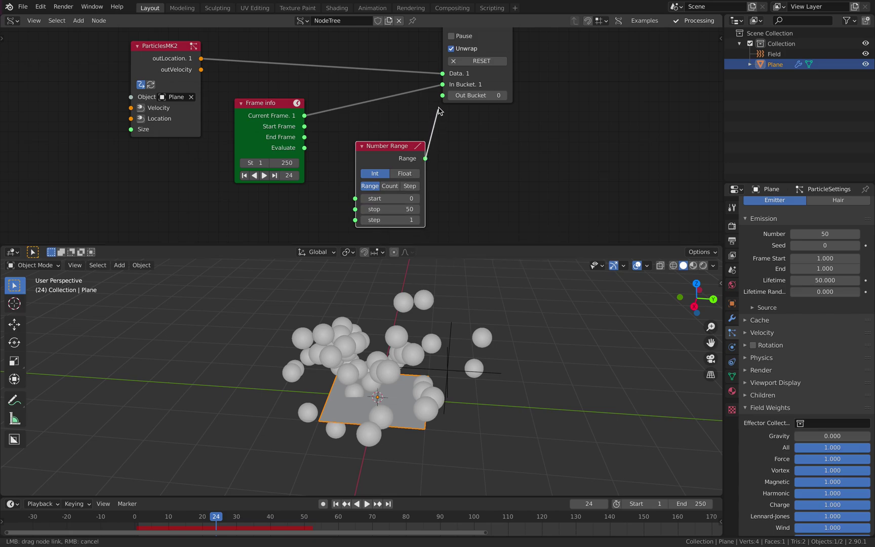
pyautogui.moveTo(444, 100); pyautogui.dragTo(443, 95)
pyautogui.scroll(-2, 498, 140)
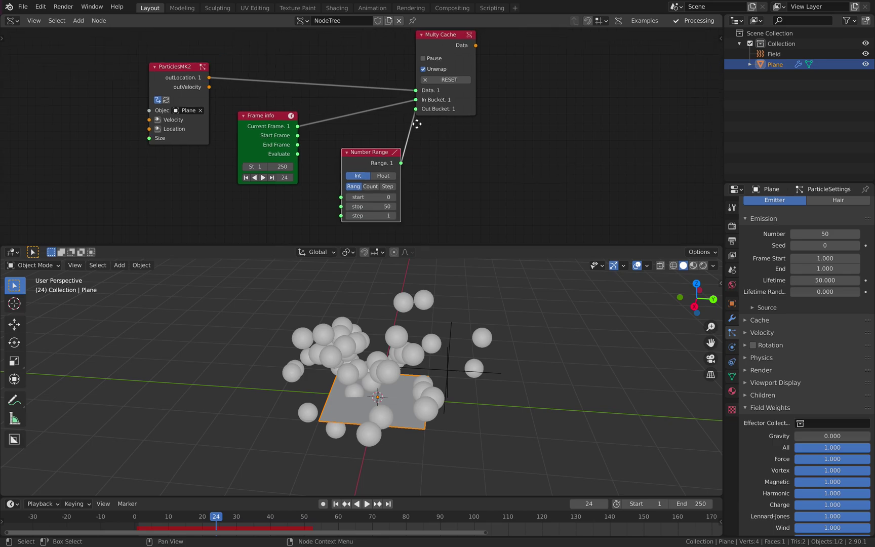
pyautogui.moveTo(381, 154); pyautogui.dragTo(333, 180, button='middle')
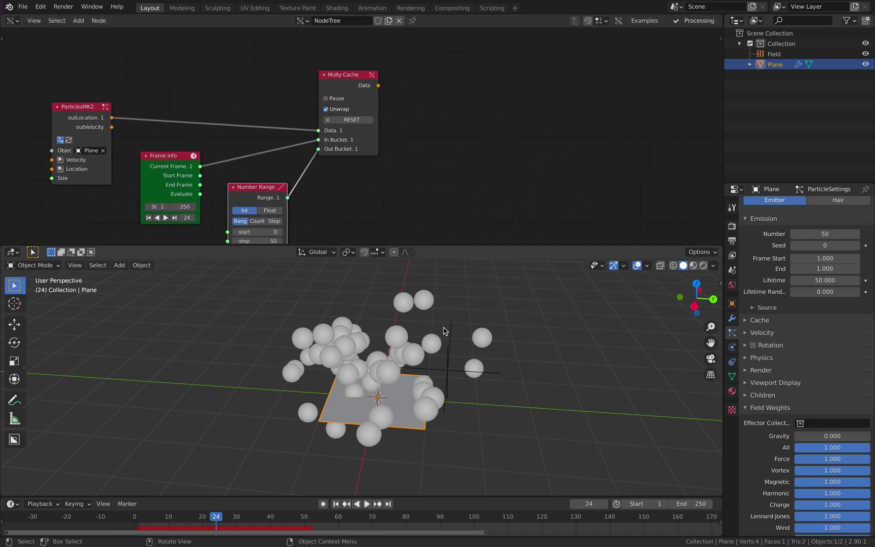
# Add a Stethoscope MK2 node beside the Multy Cache and feed it the cache's Data output.
pyautogui.hotkey('shift', 'a')
pyautogui.click(445, 121)
pyautogui.write('stet')
pyautogui.press('Return')
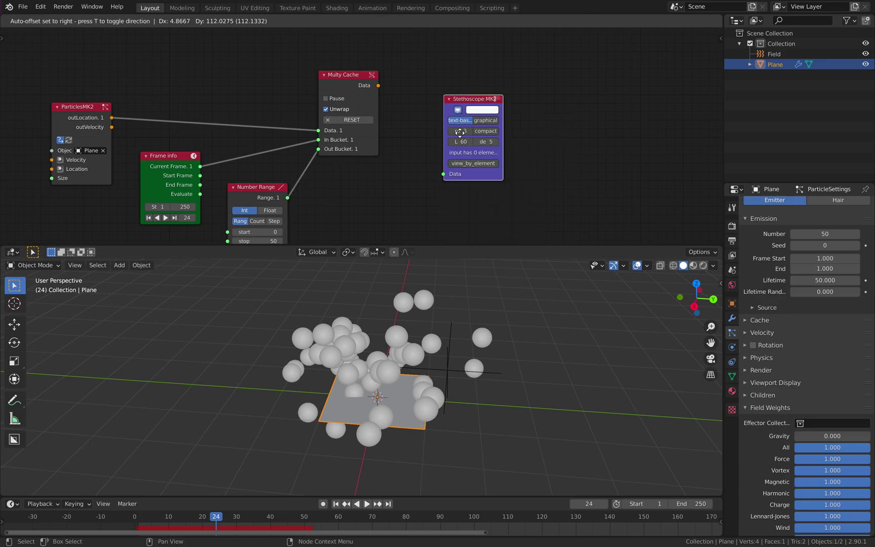
pyautogui.click(459, 132)
pyautogui.moveTo(379, 85); pyautogui.dragTo(444, 173)
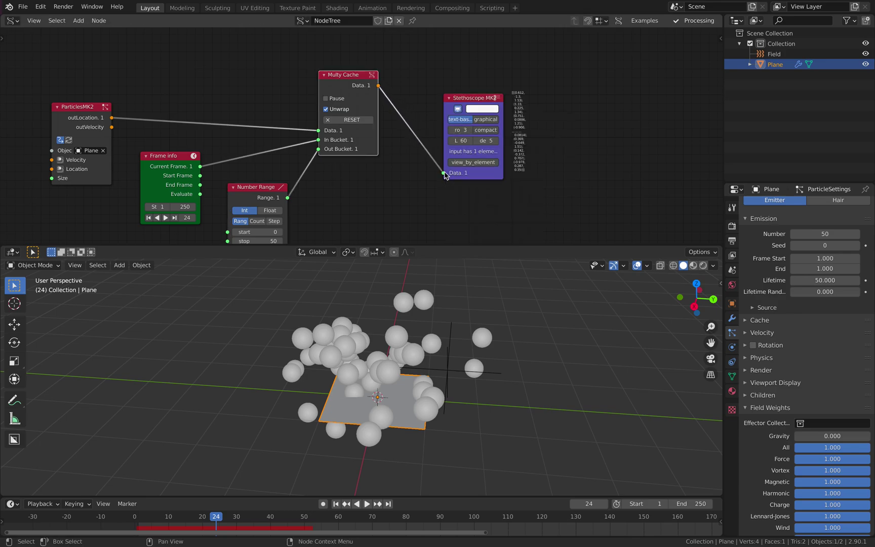
# Save the file and switch the Stethoscope node to its graphical display.
pyautogui.hotkey('ctrl', 's')
pyautogui.click(485, 119)
pyautogui.scroll(1, 527, 148)
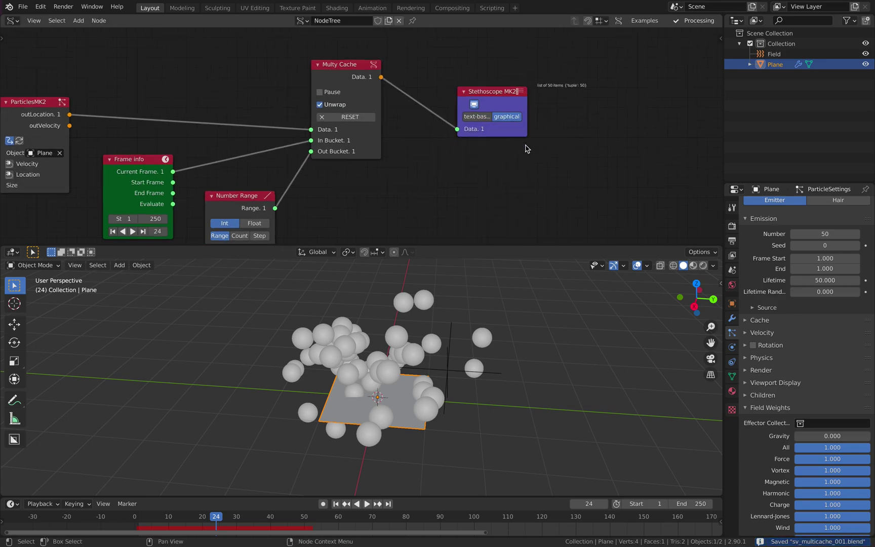
# Play the simulation from the first frame to about frame 22 to store particle locations in the cache, and inspect the Stethoscope output.
pyautogui.click(336, 504)
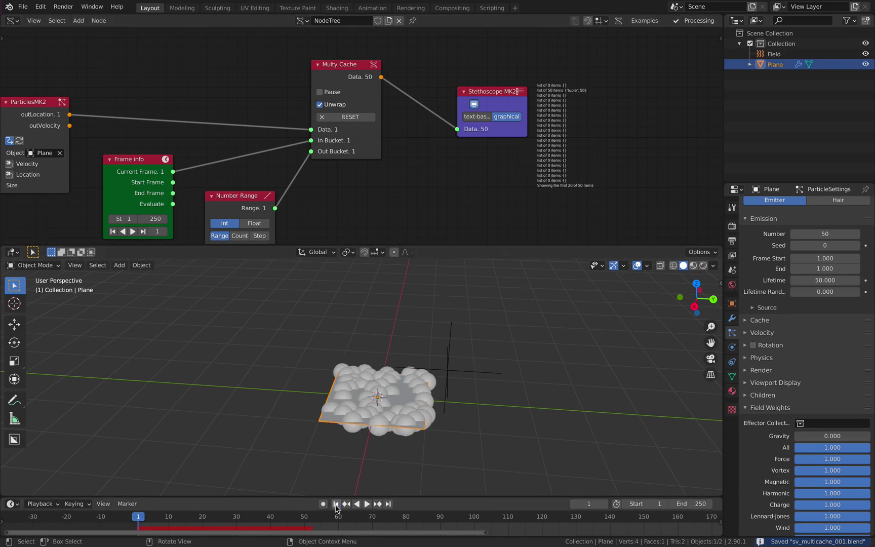
pyautogui.click(368, 504)
pyautogui.scroll(1, 589, 101)
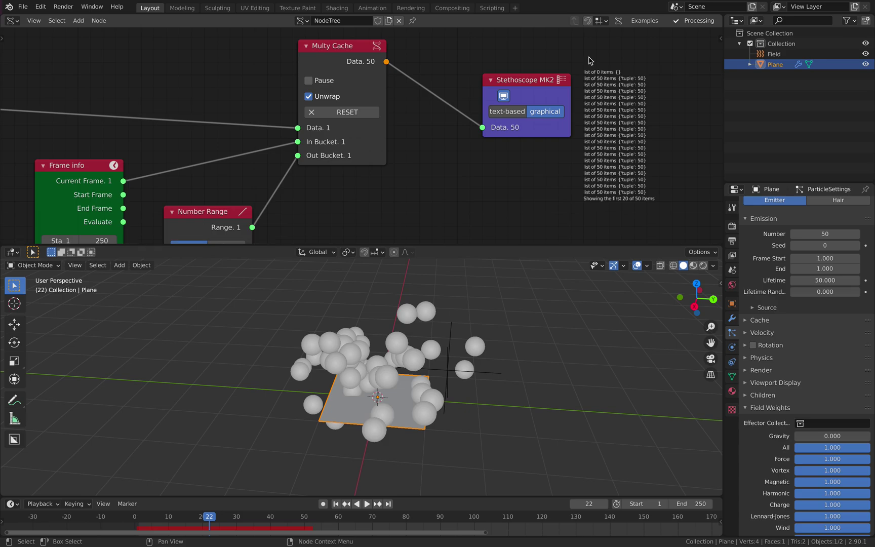
pyautogui.moveTo(616, 156); pyautogui.dragTo(571, 151, button='middle')
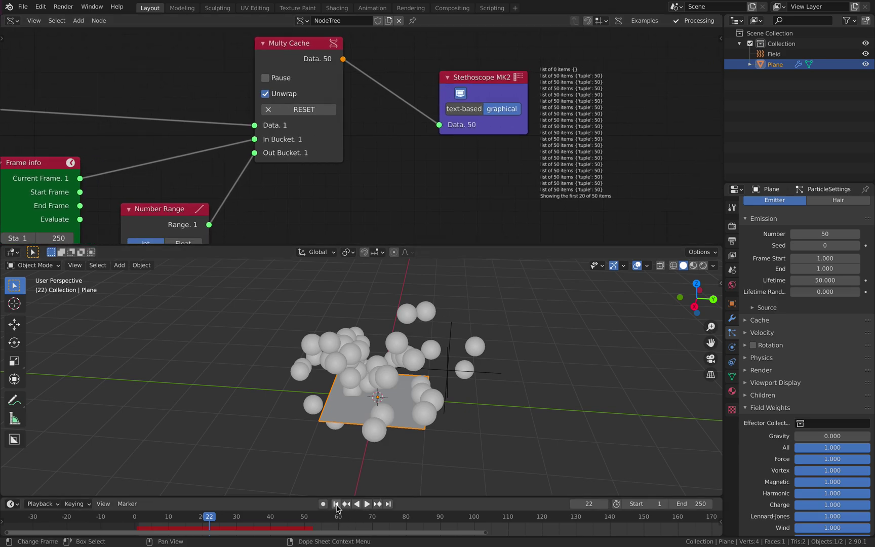
# Play the simulation from the first frame past frame 50 to fill the cache, and return the playhead to frame 34.
pyautogui.click(335, 504)
pyautogui.click(368, 504)
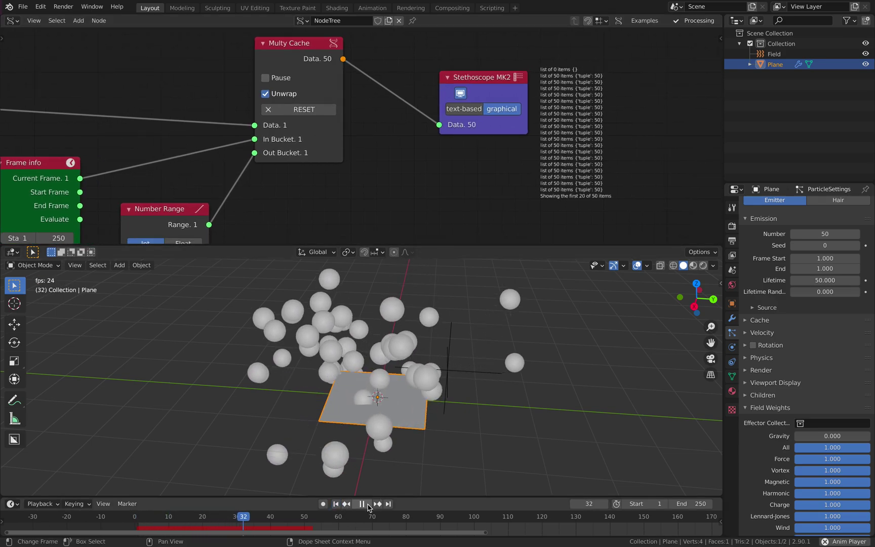
pyautogui.click(368, 504)
pyautogui.scroll(-4, 434, 384)
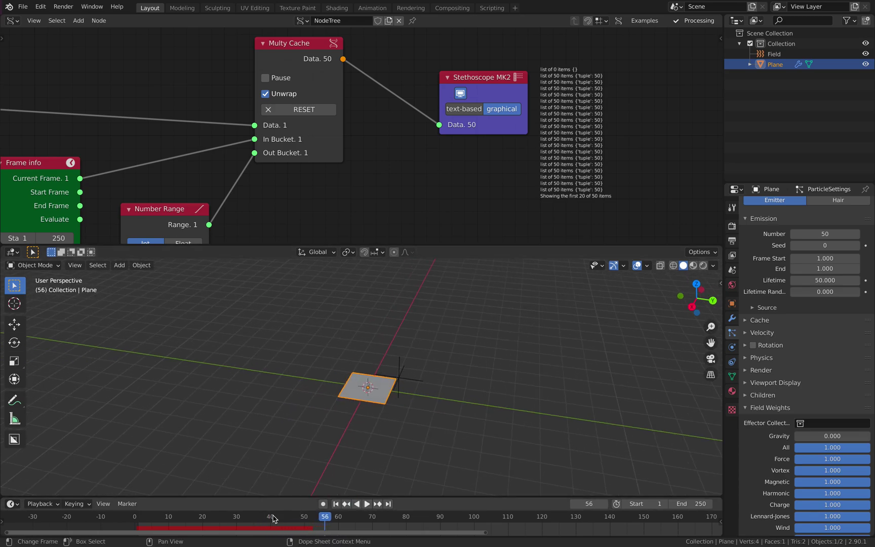
pyautogui.moveTo(272, 518); pyautogui.dragTo(251, 517)
# Save the file and move the Stethoscope node lower to clear space beside the Multy Cache's output.
pyautogui.hotkey('ctrl', 's')
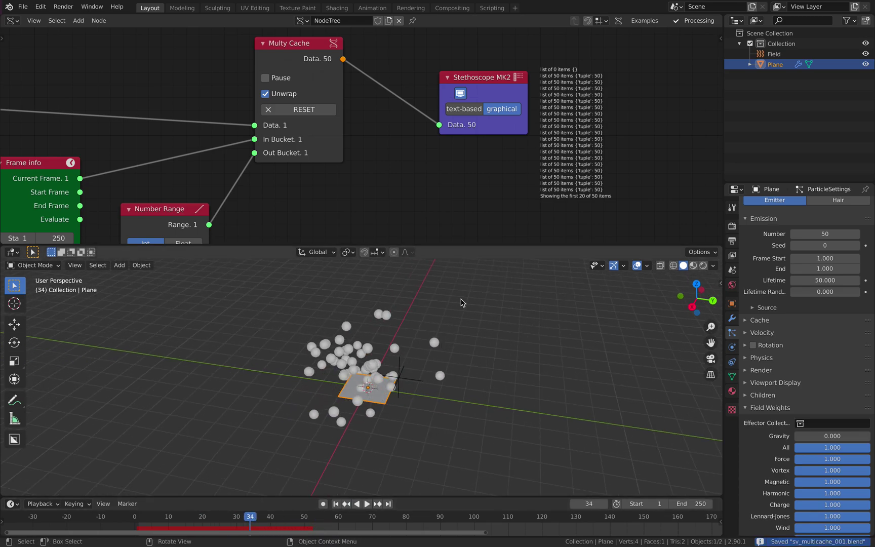
pyautogui.moveTo(482, 121); pyautogui.dragTo(453, 158, button='middle')
pyautogui.scroll(-2, 453, 158)
pyautogui.moveTo(451, 153); pyautogui.dragTo(467, 224)
# Add a Viewer Draw Mk3 node above the Stethoscope and connect the Multy Cache's Data output to its verts input.
pyautogui.hotkey('shift', 'a')
pyautogui.click(434, 128)
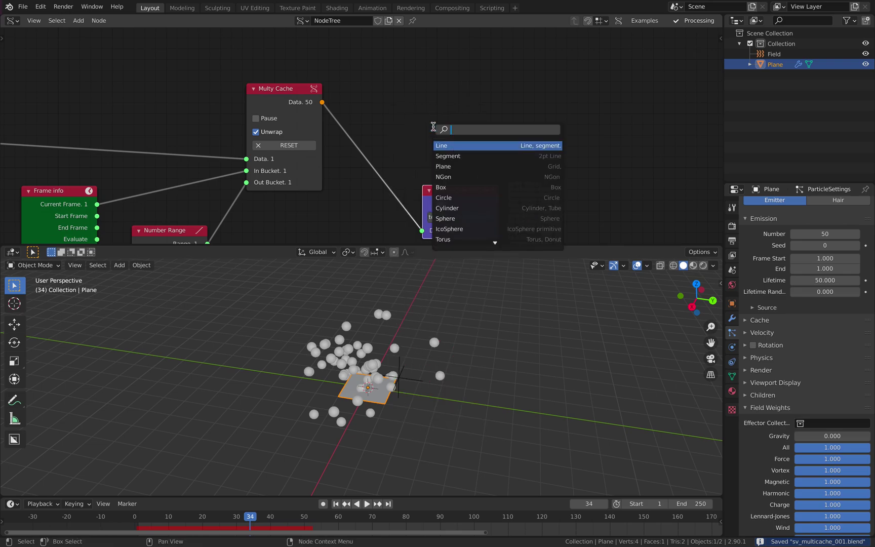
pyautogui.write('viewer')
pyautogui.press('Return')
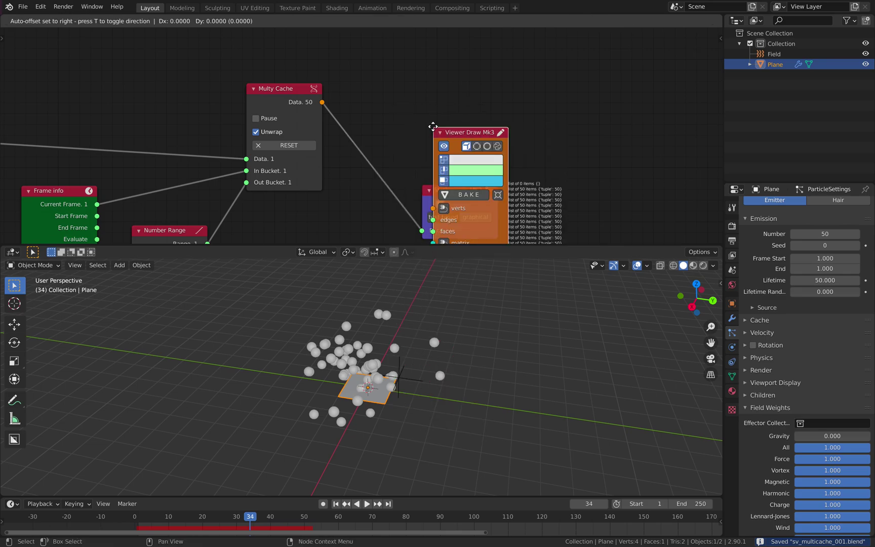
pyautogui.click(446, 17)
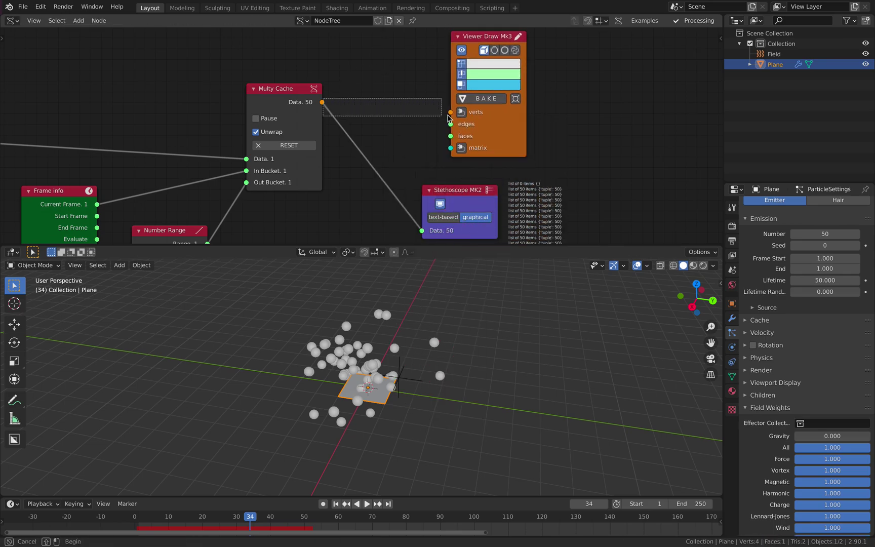
pyautogui.moveTo(450, 112); pyautogui.dragTo(438, 116)
pyautogui.moveTo(324, 105); pyautogui.dragTo(322, 103)
# Play the animation from the first frame to frame 40 and examine the drawn particle trails from a closer angle.
pyautogui.moveTo(469, 395); pyautogui.dragTo(459, 387, button='middle')
pyautogui.scroll(3, 441, 380)
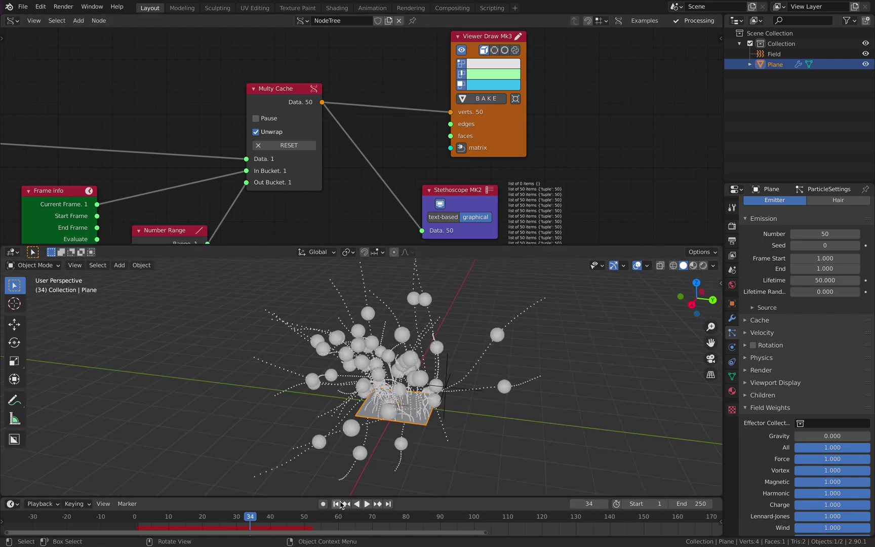
pyautogui.click(335, 504)
pyautogui.click(367, 504)
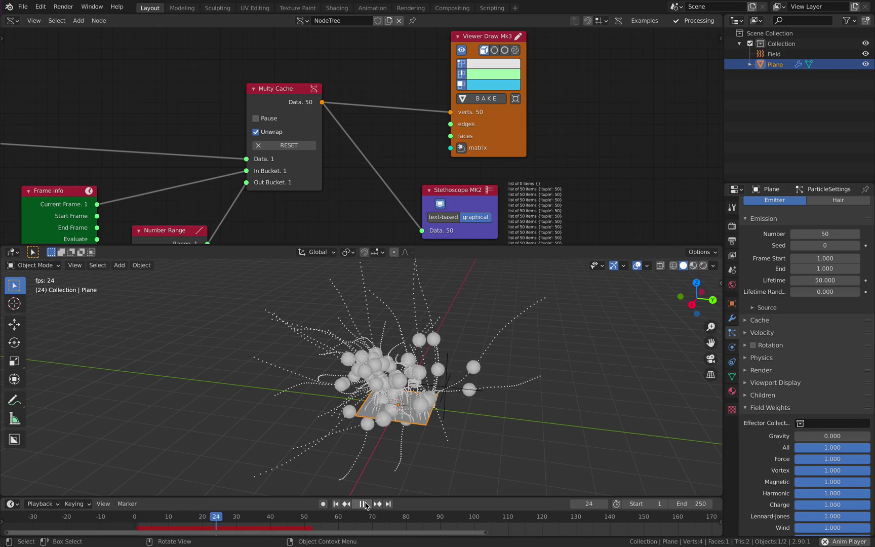
pyautogui.moveTo(444, 356); pyautogui.dragTo(471, 346, button='middle')
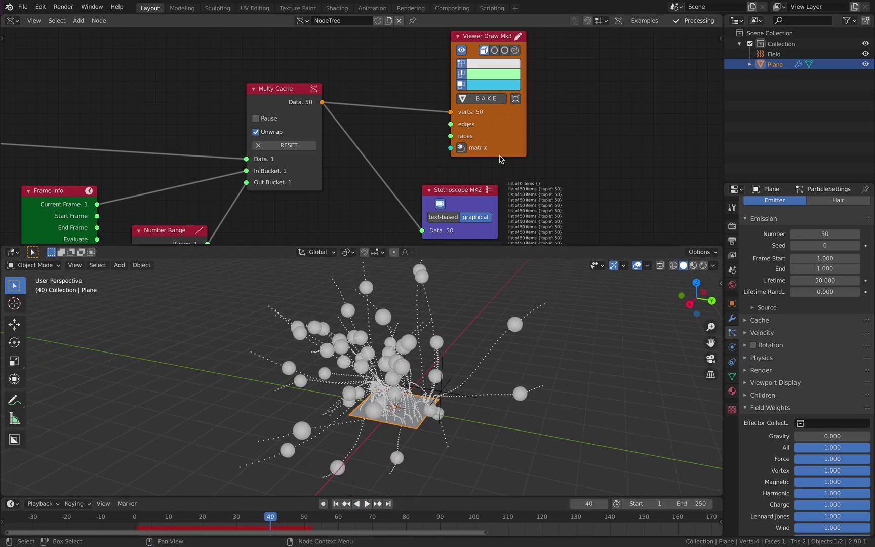
# Insert a UV Connection node between Multy Cache and Viewer Draw, feeding its vertices and data into the viewer's verts and edges.
pyautogui.moveTo(499, 133); pyautogui.dragTo(577, 108)
pyautogui.moveTo(521, 104); pyautogui.dragTo(481, 145, button='middle')
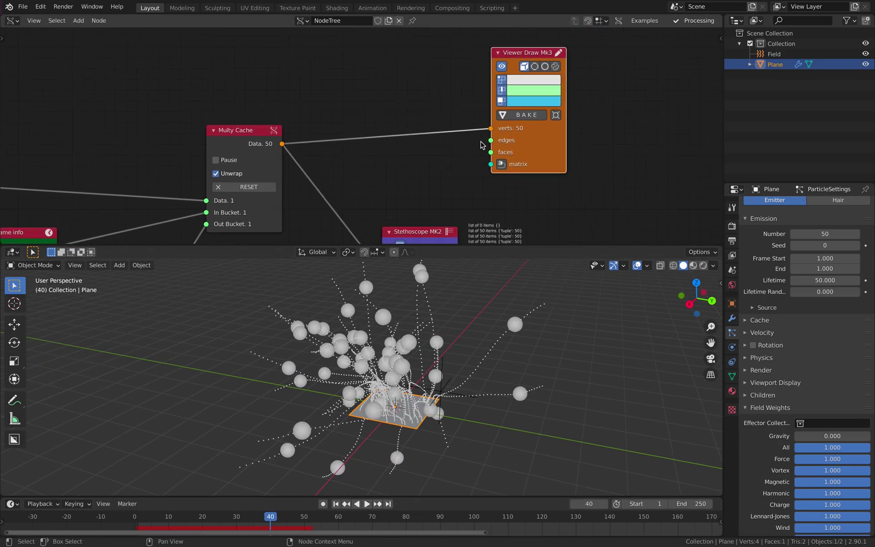
pyautogui.hotkey('alt', 'space')
pyautogui.write('uv')
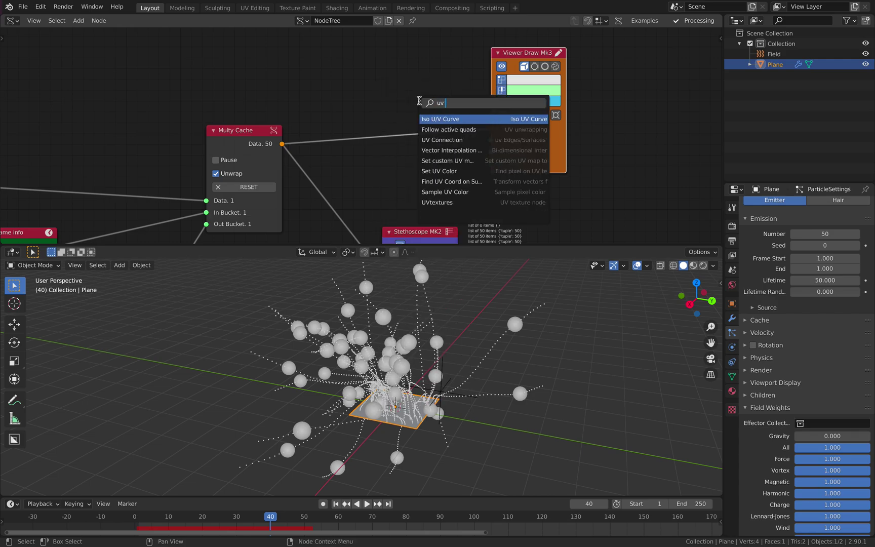
pyautogui.write(' c')
pyautogui.press('Down')
pyautogui.press('Return')
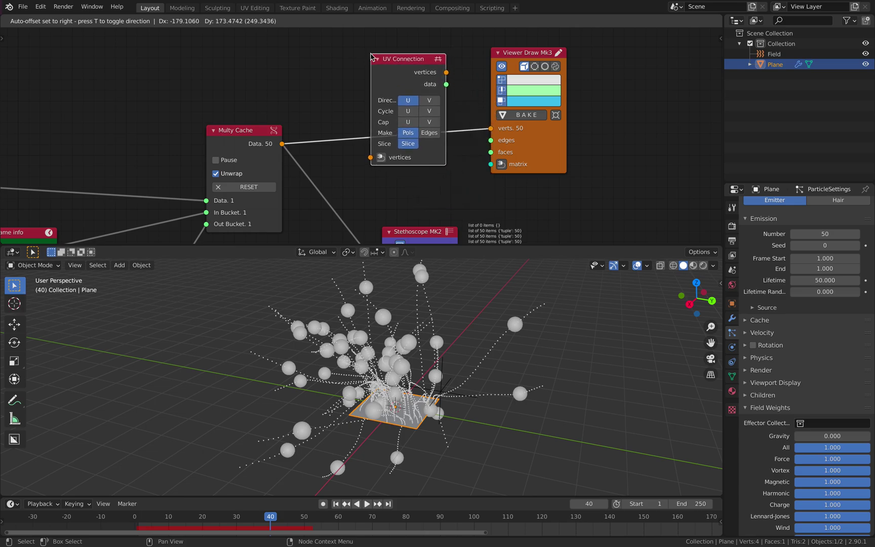
pyautogui.click(371, 57)
# Play the animation briefly and scrub to frame 38 to check what the UV Connection node draws.
pyautogui.moveTo(483, 408); pyautogui.dragTo(465, 407, button='middle')
pyautogui.press('space')
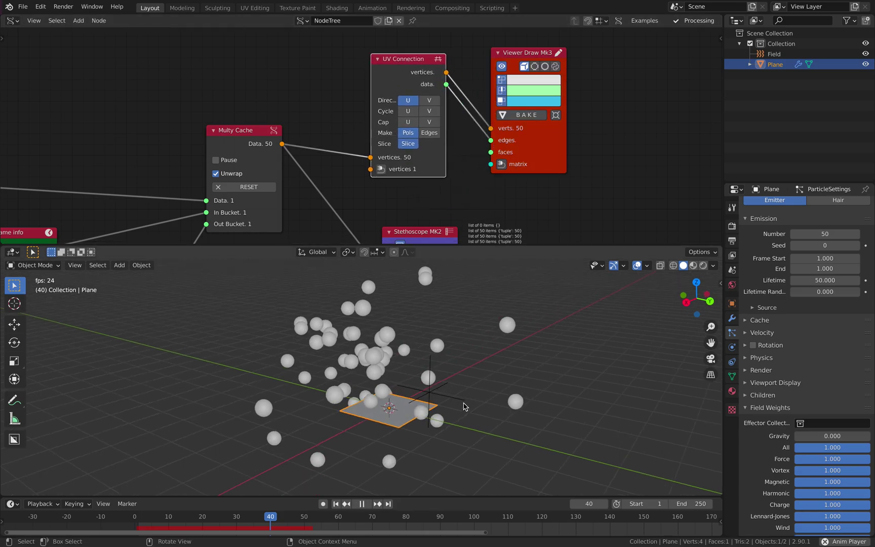
pyautogui.press('space')
pyautogui.moveTo(203, 518); pyautogui.dragTo(264, 499)
pyautogui.scroll(-1, 364, 143)
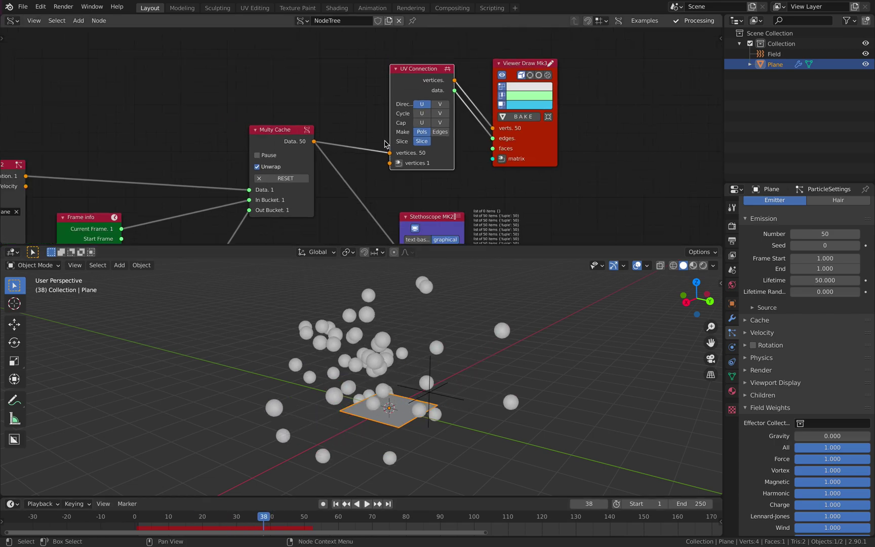
# Set the UV Connection node to make Edges in the U direction, and space it and the Viewer Draw node further out.
pyautogui.moveTo(434, 81); pyautogui.dragTo(437, 84)
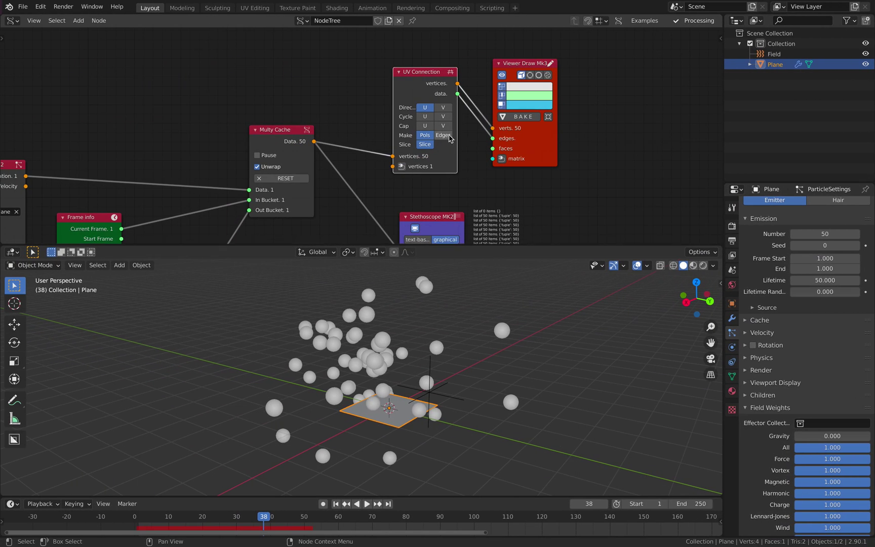
pyautogui.click(443, 135)
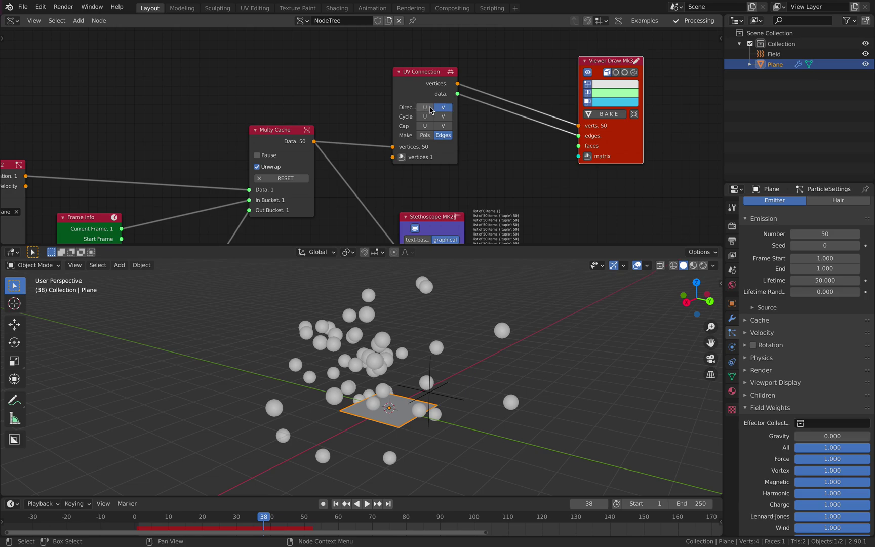
pyautogui.click(430, 107)
pyautogui.moveTo(420, 83); pyautogui.dragTo(516, 91)
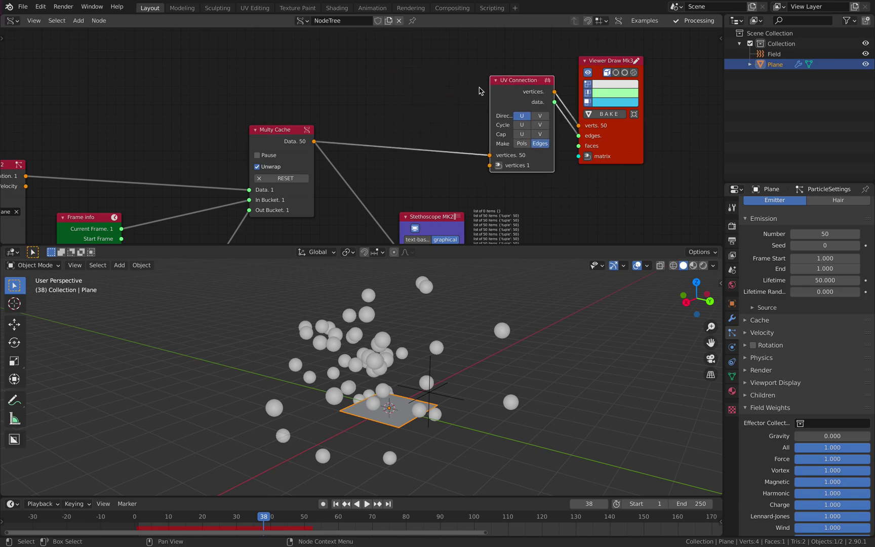
# Insert a List Split node between the Multy Cache and the UV Connection's vertices input.
pyautogui.moveTo(414, 80); pyautogui.dragTo(400, 92, button='middle')
pyautogui.hotkey('shift', 'a')
pyautogui.click(400, 91)
pyautogui.write('lilst')
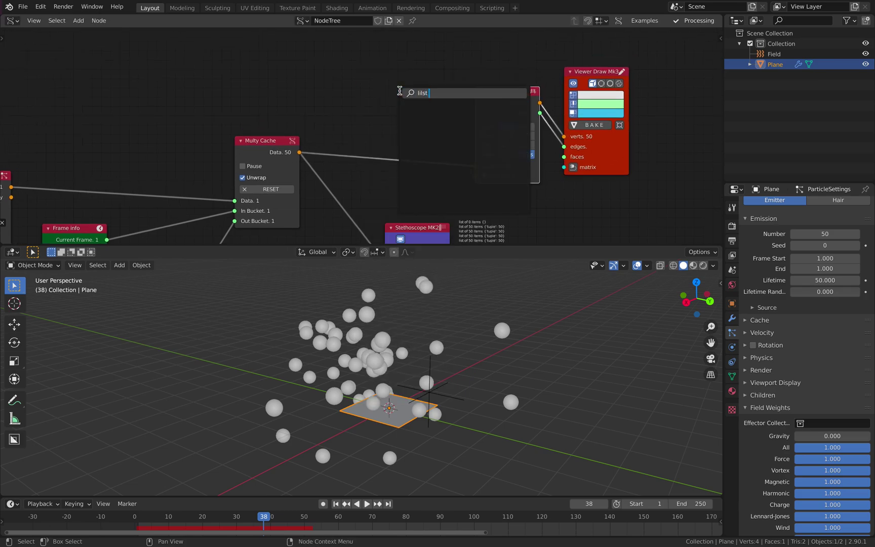
pyautogui.press('BackSpace')
pyautogui.press('BackSpace')
pyautogui.press('BackSpace')
pyautogui.press('BackSpace')
pyautogui.write('st sp')
pyautogui.press('Return')
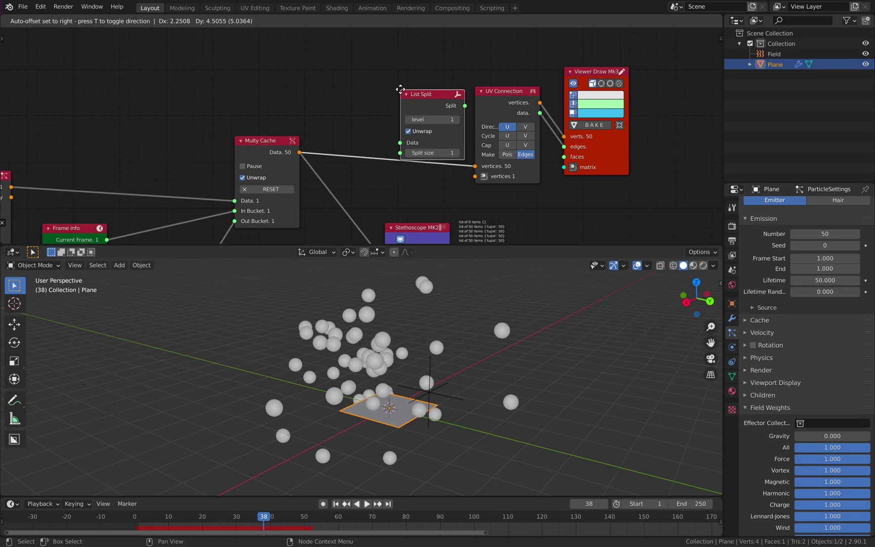
pyautogui.click(368, 97)
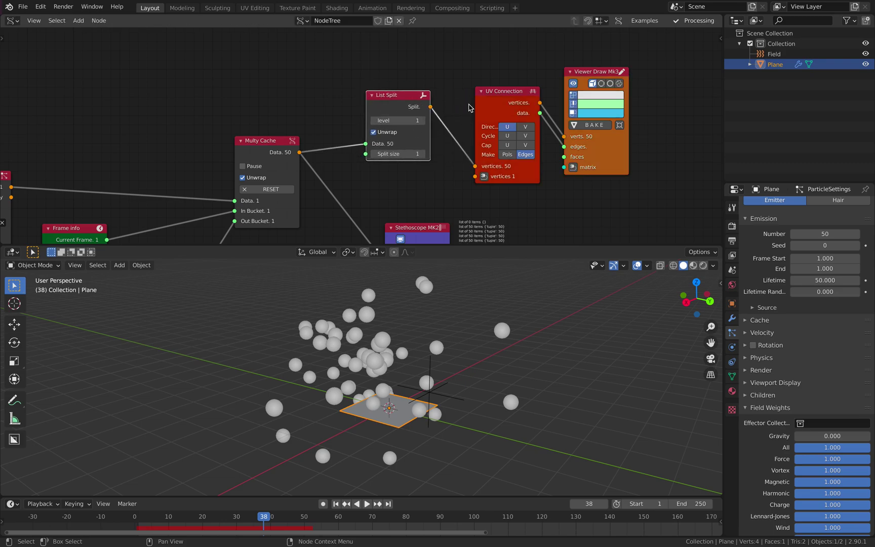
# Toggle the List Split's Unwrap option off and back on, and set the UV Connection direction to V.
pyautogui.moveTo(528, 119); pyautogui.dragTo(453, 106, button='middle')
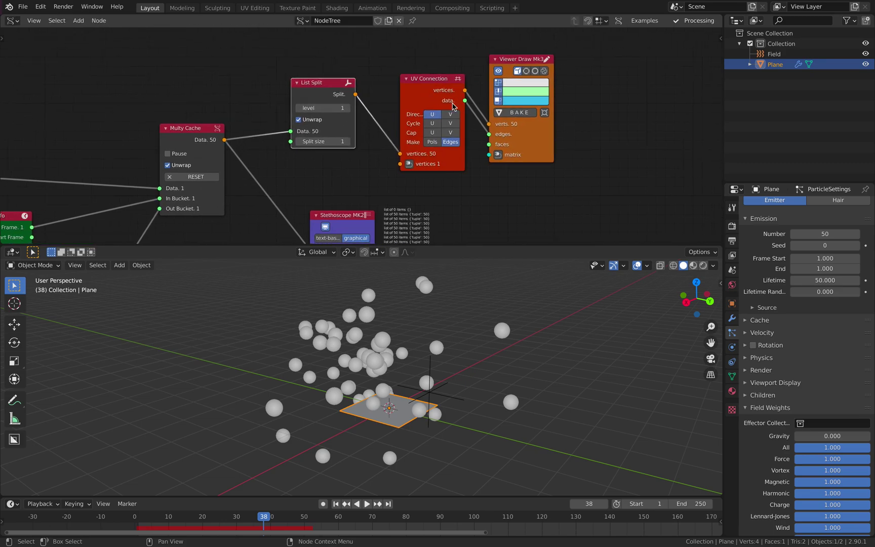
pyautogui.click(313, 120)
pyautogui.click(312, 120)
pyautogui.moveTo(321, 90); pyautogui.dragTo(315, 91)
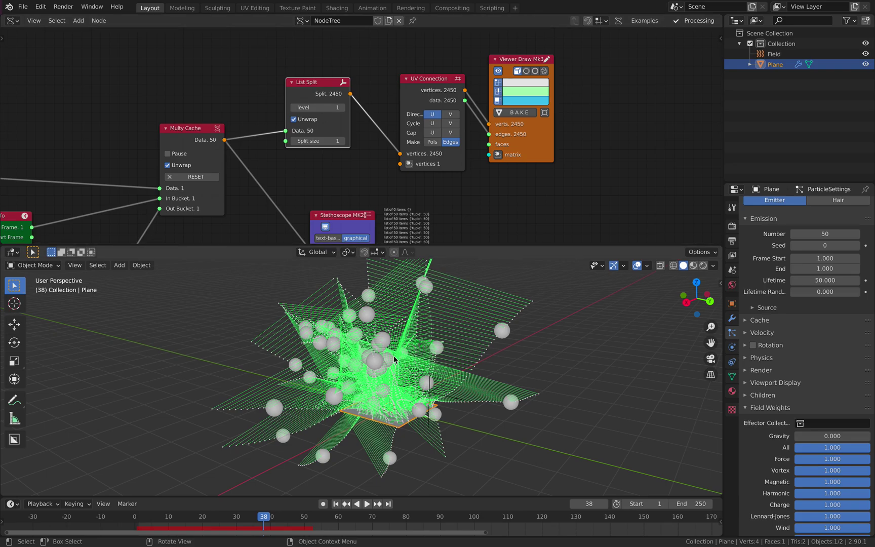
pyautogui.moveTo(394, 359); pyautogui.dragTo(427, 356, button='middle')
pyautogui.click(450, 115)
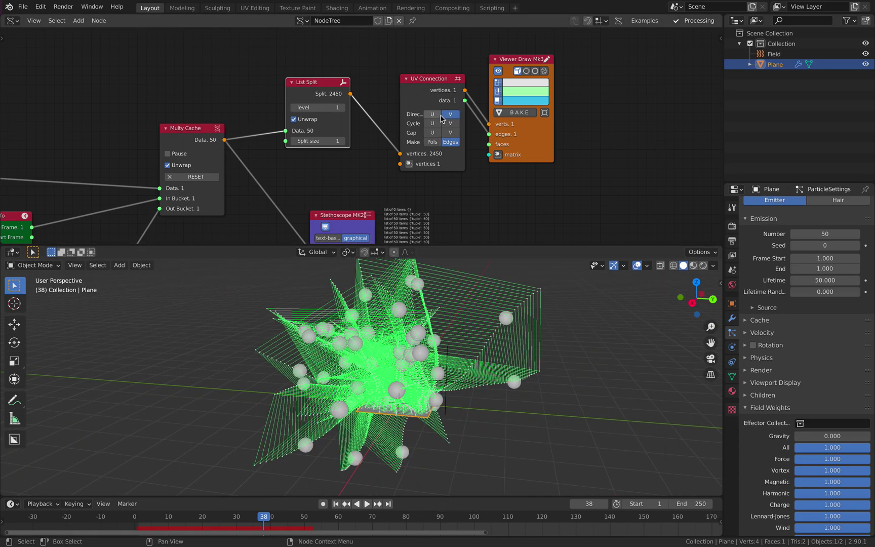
# Play the animation from the first frame to frame 15 to check the connected edges, and save the file.
pyautogui.click(335, 504)
pyautogui.click(368, 504)
pyautogui.click(367, 504)
pyautogui.moveTo(458, 338); pyautogui.dragTo(439, 340, button='middle')
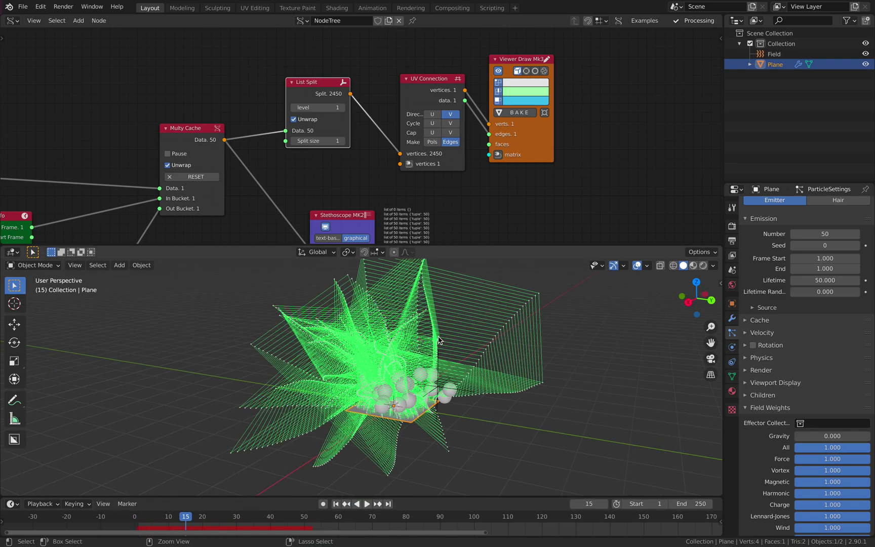
pyautogui.hotkey('ctrl', 's')
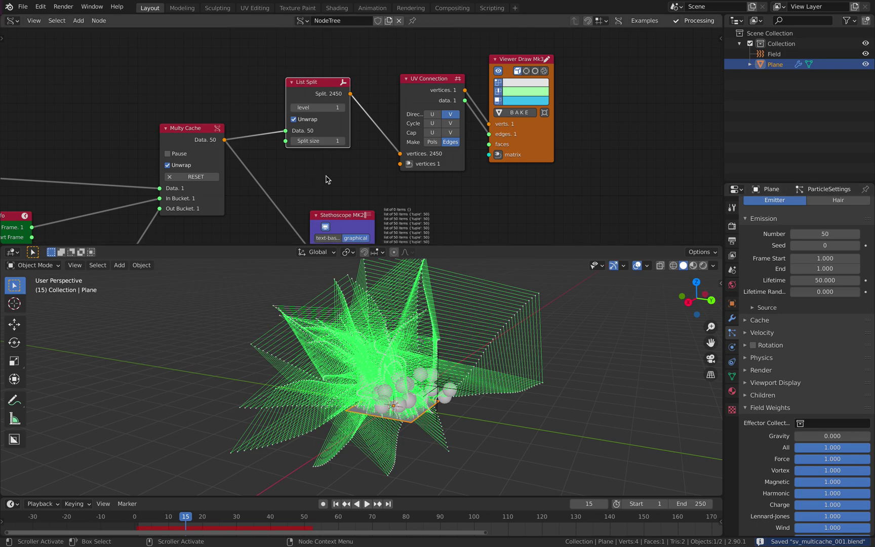
# Set the List Split's Split size to 50, deselect the plane and save the file.
pyautogui.moveTo(328, 180); pyautogui.dragTo(343, 177, button='middle')
pyautogui.write('50')
pyautogui.press('Return')
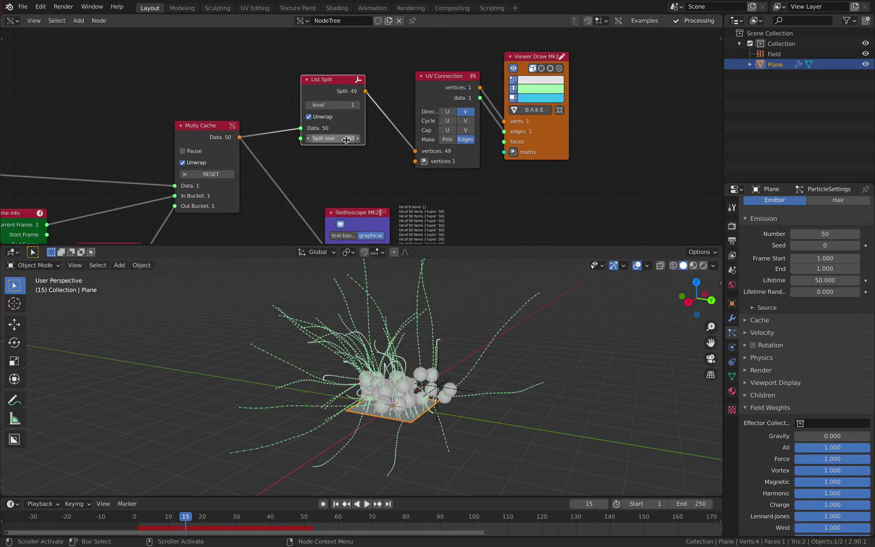
pyautogui.moveTo(463, 306); pyautogui.dragTo(423, 362, button='middle')
pyautogui.click(492, 312)
pyautogui.hotkey('ctrl', 's')
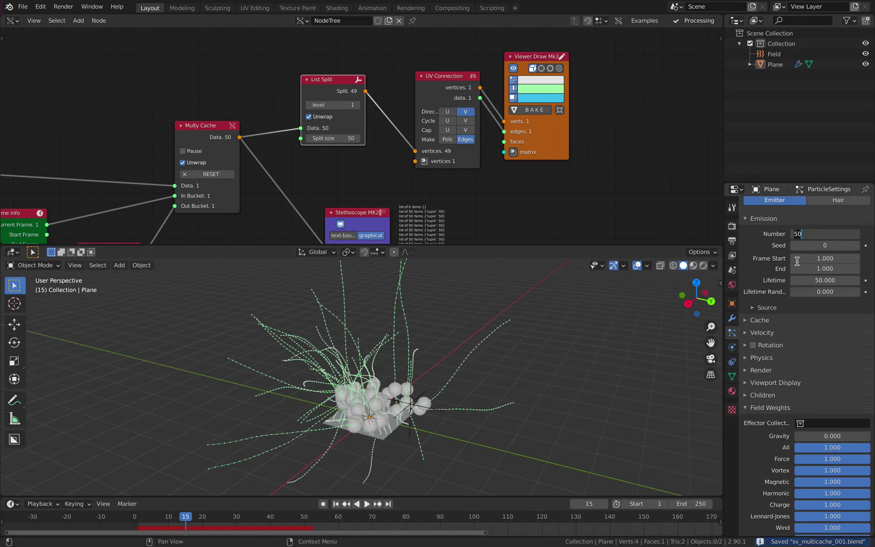
# Try a particle emission Number of 150 on the plane, and reduce it to 80.
pyautogui.press('Return')
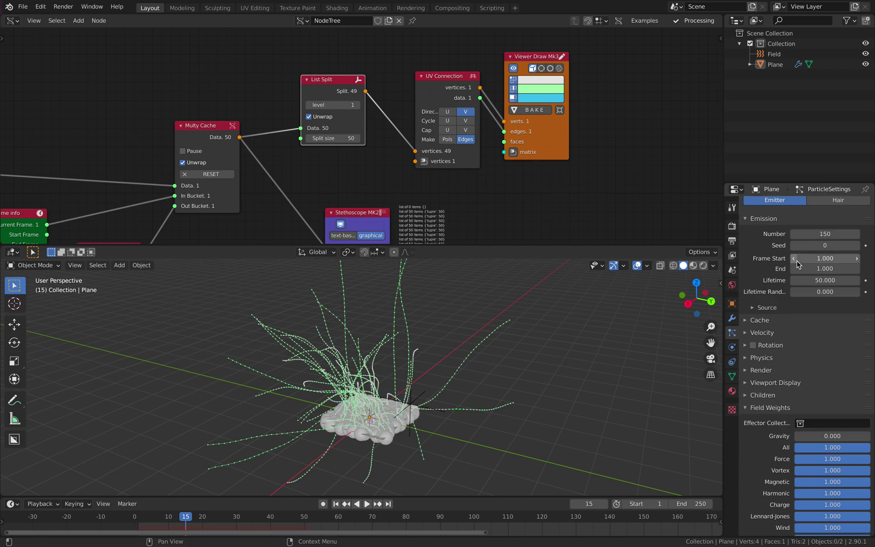
pyautogui.moveTo(476, 395); pyautogui.dragTo(457, 406, button='middle')
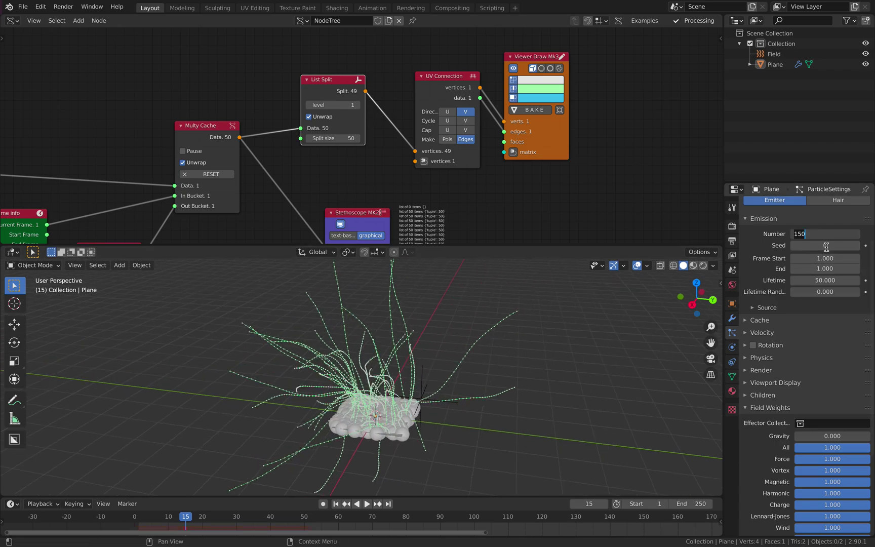
pyautogui.write('80')
pyautogui.press('Return')
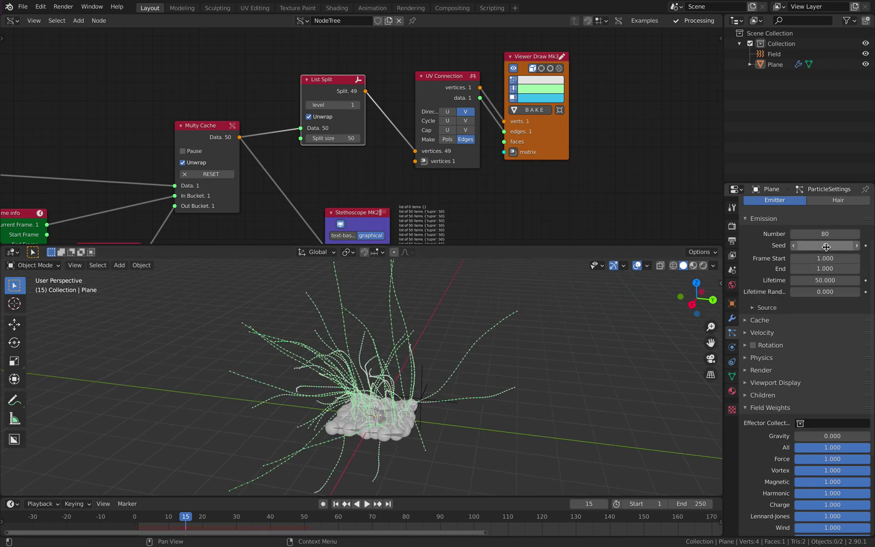
# Play the simulation from the first frame to frame 25 with the new particle count and inspect the resulting lines.
pyautogui.moveTo(506, 329); pyautogui.dragTo(476, 349, button='middle')
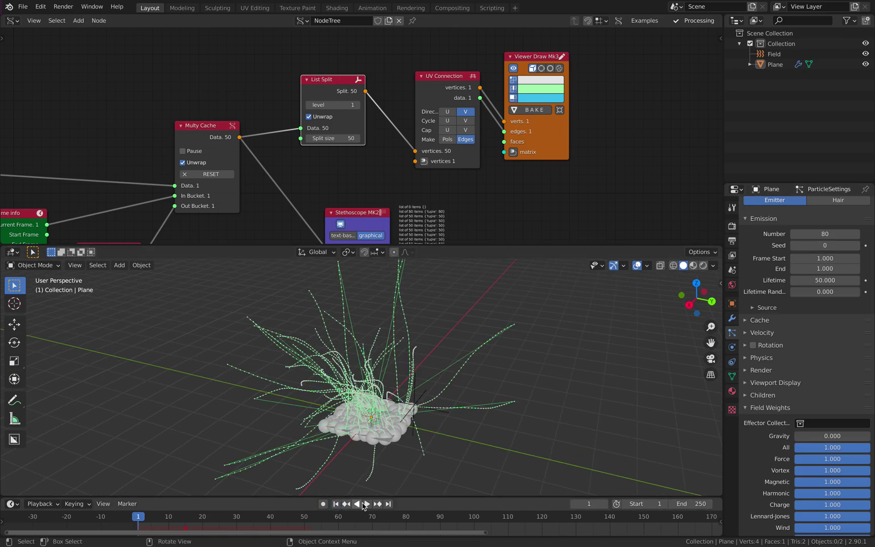
pyautogui.click(366, 504)
pyautogui.press('space')
pyautogui.scroll(-4, 349, 348)
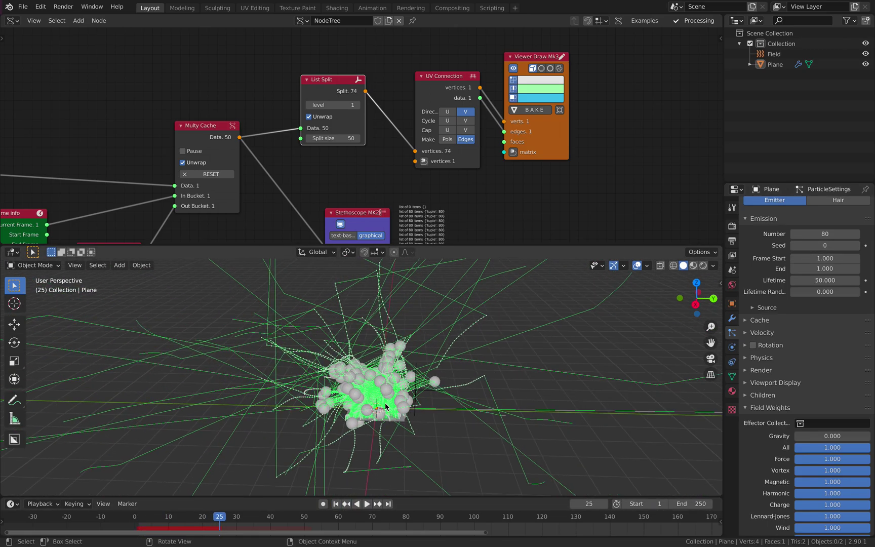
pyautogui.scroll(3, 349, 348)
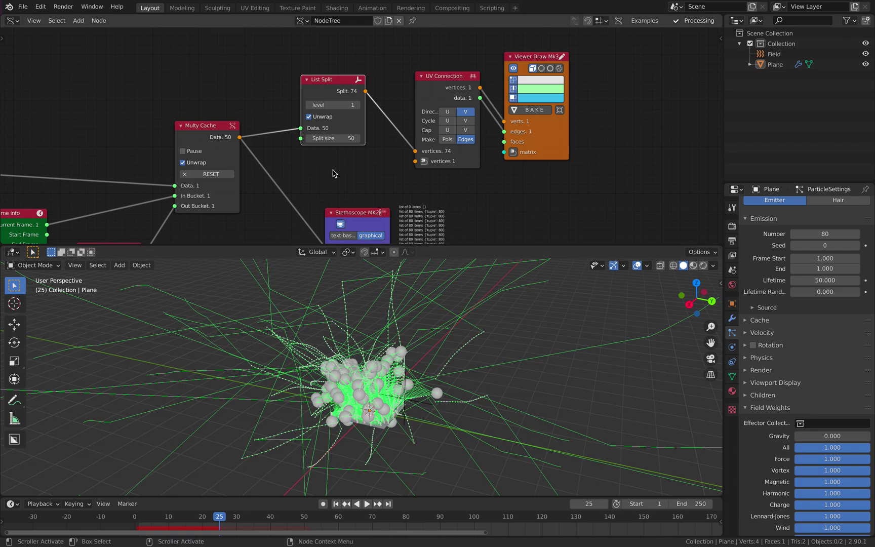
# Reset the Multy Cache and set the List Split's Split size to 80.
pyautogui.moveTo(336, 171); pyautogui.dragTo(350, 166, button='middle')
pyautogui.moveTo(243, 166); pyautogui.dragTo(292, 138, button='middle')
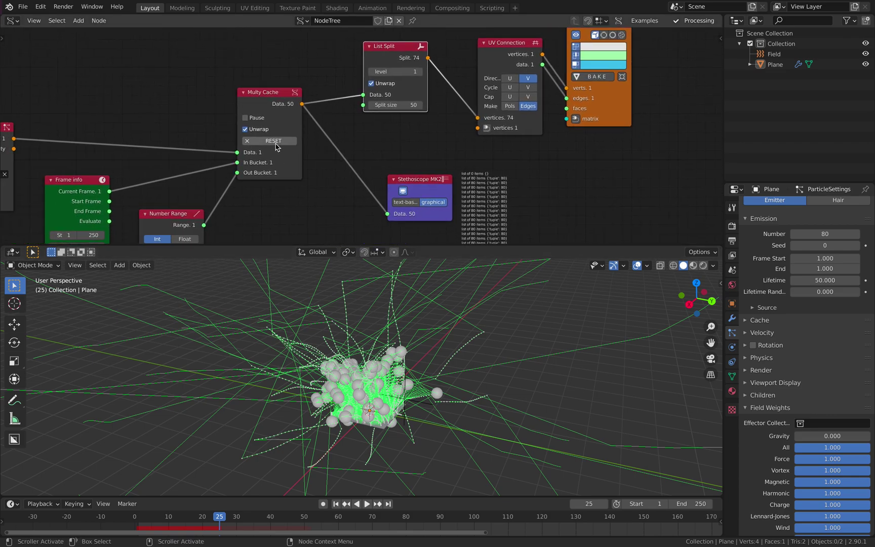
pyautogui.click(276, 144)
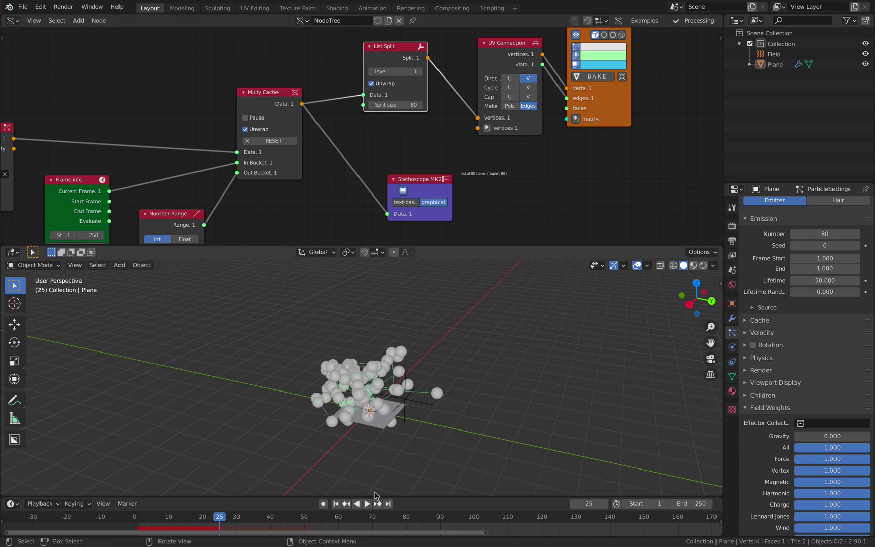
# Play the simulation from the first frame to about frame 62, and scrub the timeline back to frame 34 to inspect the paths.
pyautogui.click(346, 504)
pyautogui.click(367, 504)
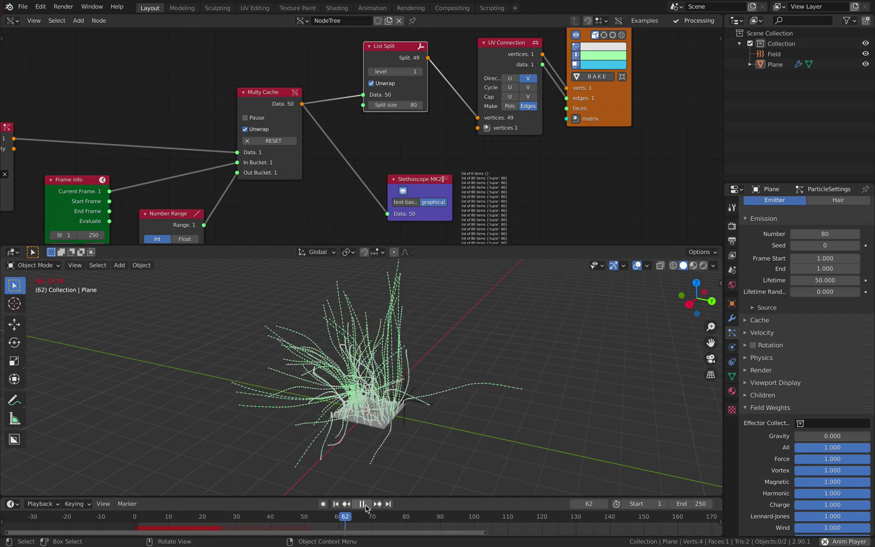
pyautogui.click(366, 507)
pyautogui.moveTo(215, 517); pyautogui.dragTo(250, 513)
pyautogui.moveTo(399, 412); pyautogui.dragTo(463, 360, button='middle')
# Set the particle Lifetime to 250 and Lifetime Randomness to 0.546, and play the simulation from the first frame to frame 80.
pyautogui.click(814, 281)
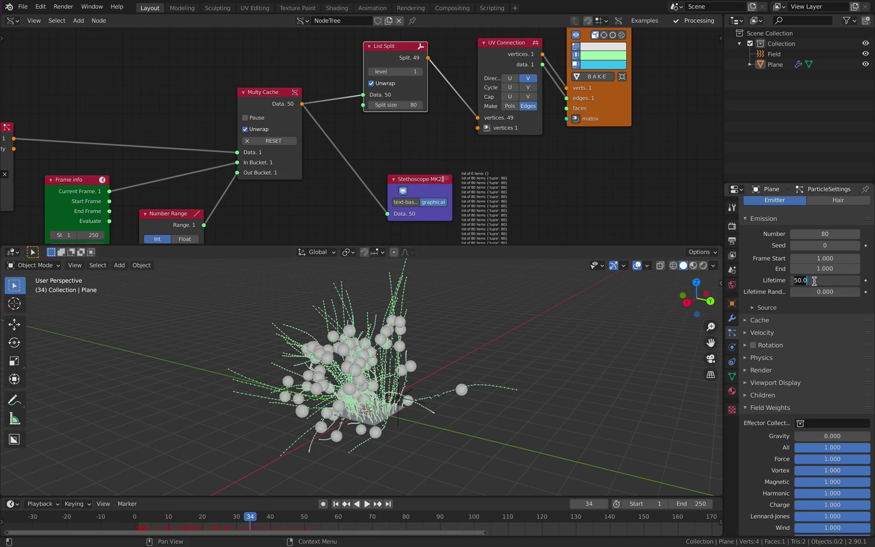
pyautogui.moveTo(583, 324); pyautogui.dragTo(546, 342, button='middle')
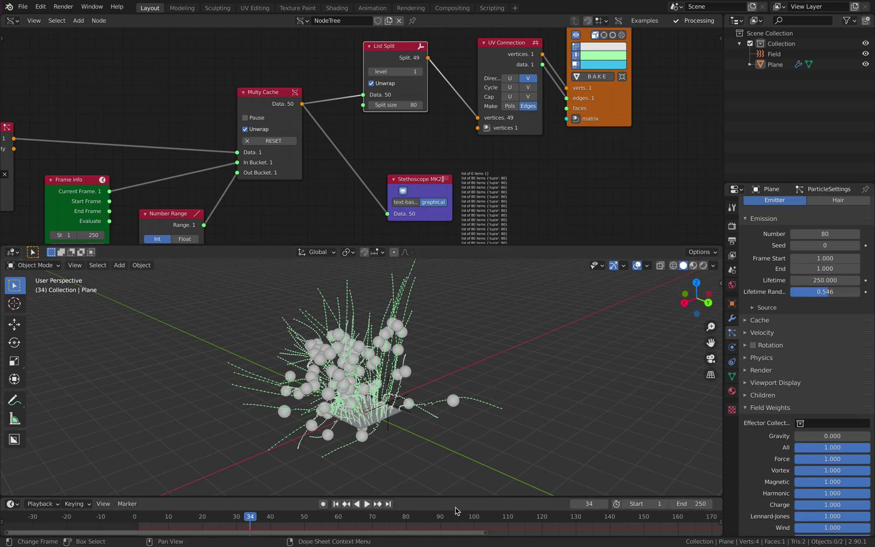
pyautogui.click(336, 504)
pyautogui.click(367, 504)
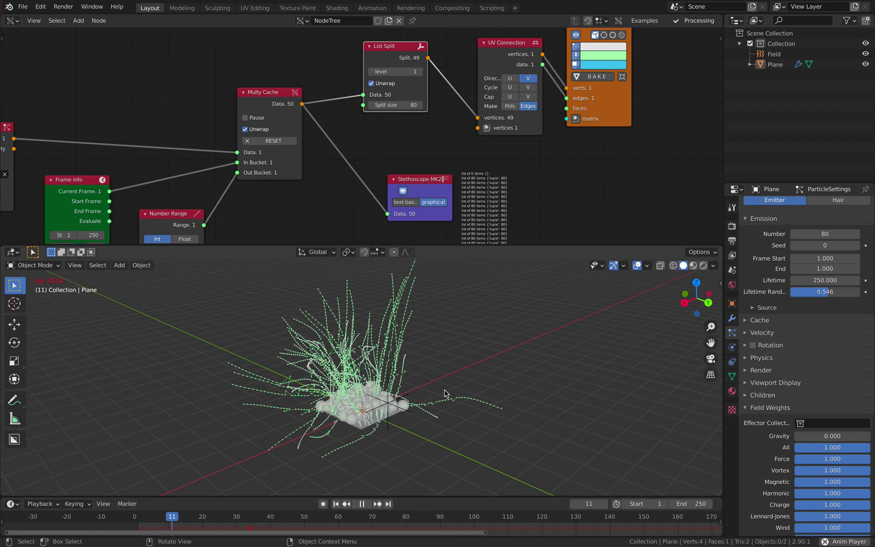
pyautogui.moveTo(471, 377); pyautogui.dragTo(494, 376, button='middle')
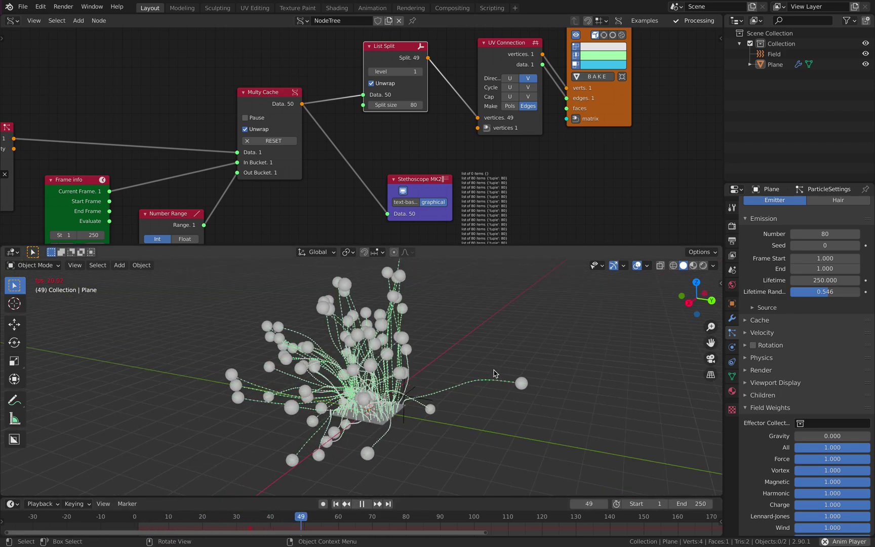
pyautogui.press('space')
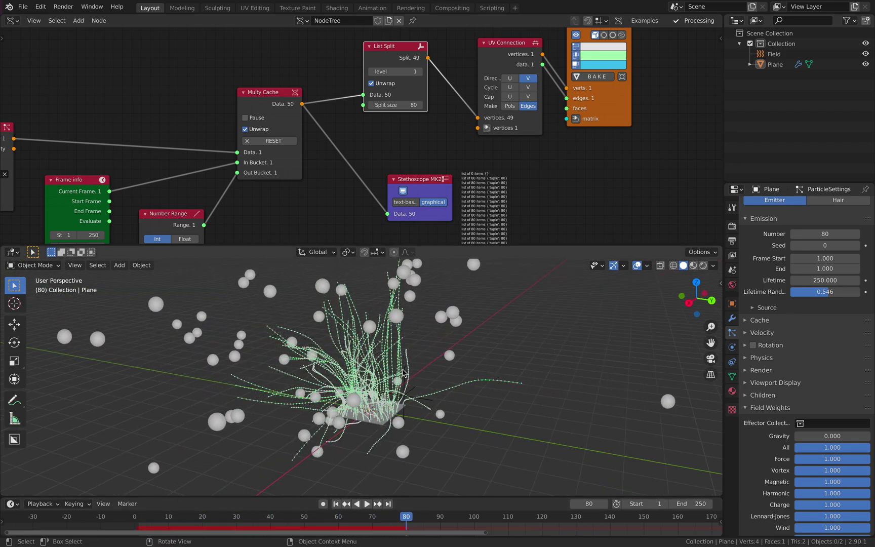
# Reset the Multy Cache at frame 1, set the Number Range's stop to 250 and save the file.
pyautogui.click(341, 505)
pyautogui.click(281, 144)
pyautogui.moveTo(290, 214); pyautogui.dragTo(347, 149, button='middle')
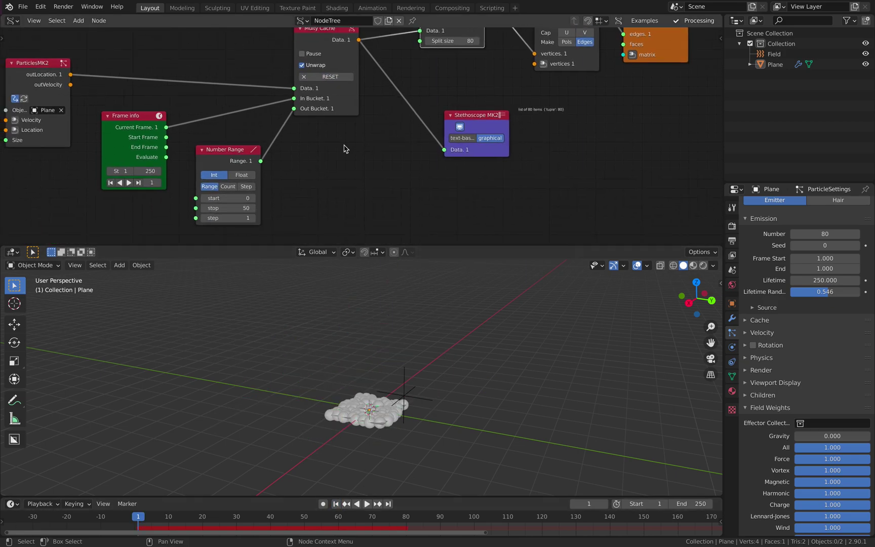
pyautogui.moveTo(275, 194); pyautogui.dragTo(292, 182, button='middle')
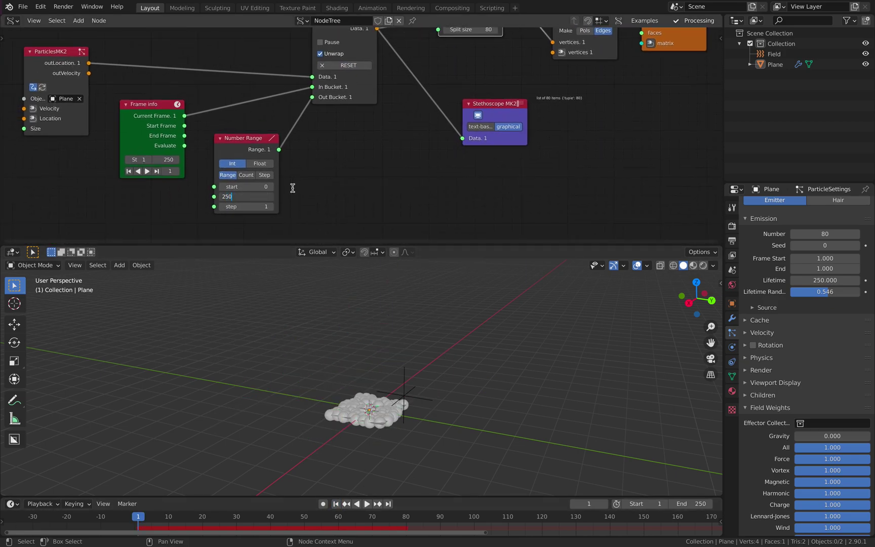
pyautogui.press('Return')
pyautogui.hotkey('ctrl', 's')
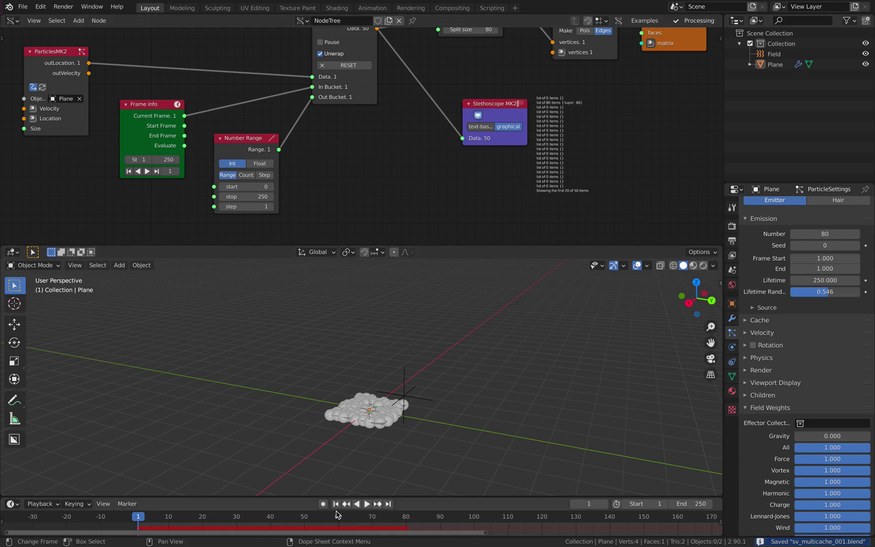
# Play the simulation to frame 153 and examine the drawn particle paths from different angles.
pyautogui.click(366, 504)
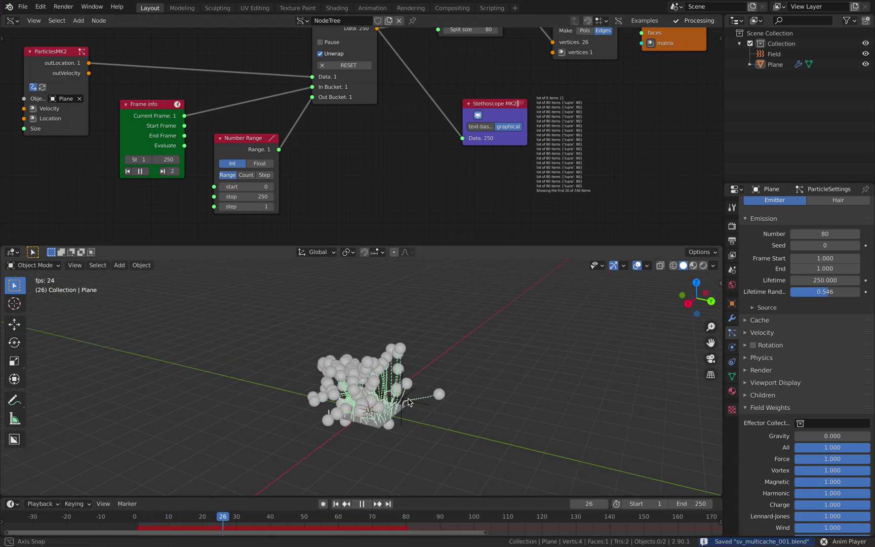
pyautogui.scroll(-2, 476, 361)
pyautogui.moveTo(484, 377); pyautogui.dragTo(520, 382, button='middle')
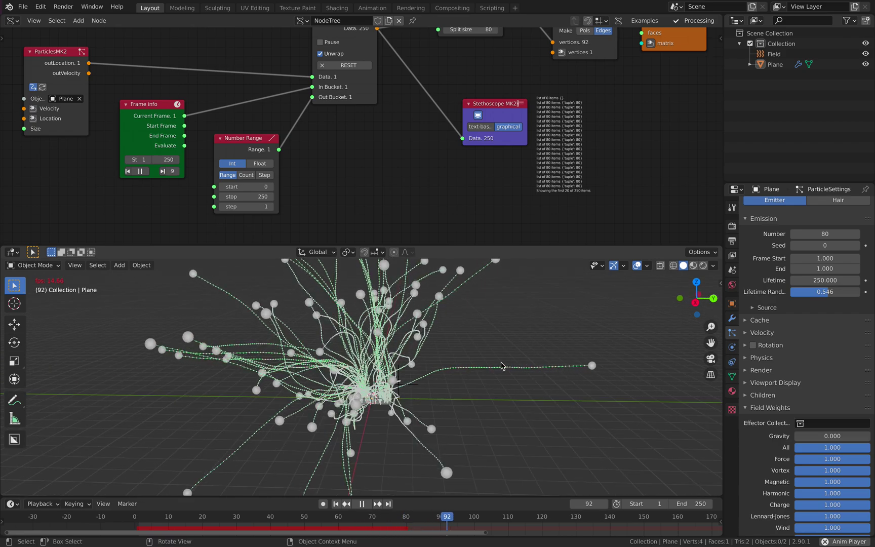
pyautogui.scroll(-2, 500, 366)
pyautogui.moveTo(494, 368); pyautogui.dragTo(521, 394, button='middle')
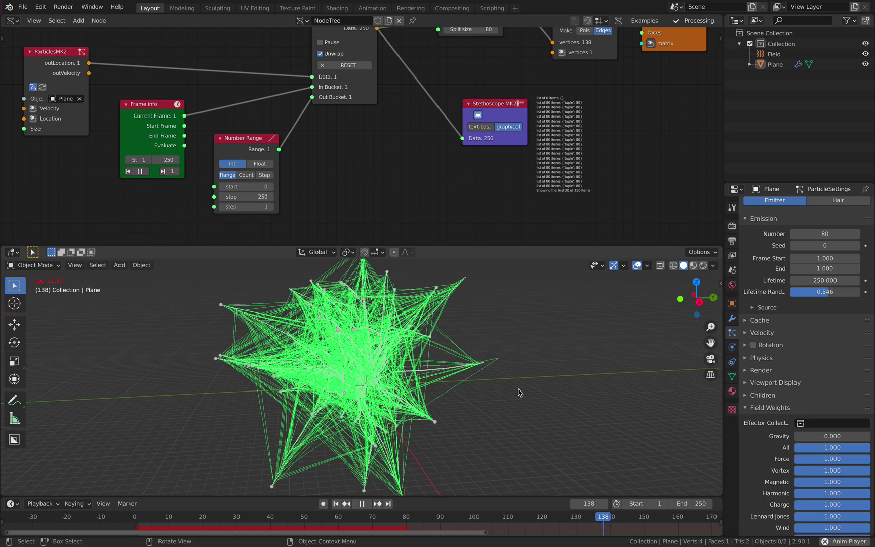
pyautogui.press('space')
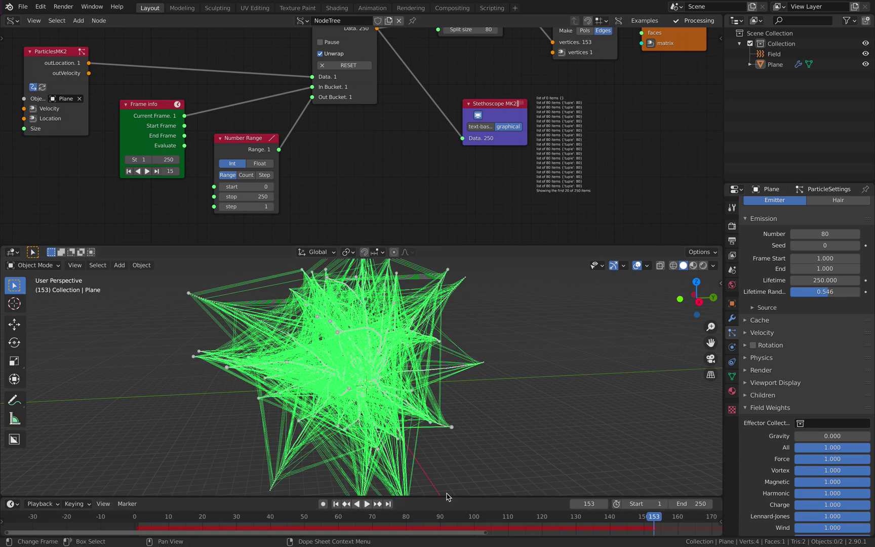
# Scrub the timeline back to frame 41 and restore the particles' Lifetime Randomness to 0.
pyautogui.moveTo(427, 520); pyautogui.dragTo(344, 521)
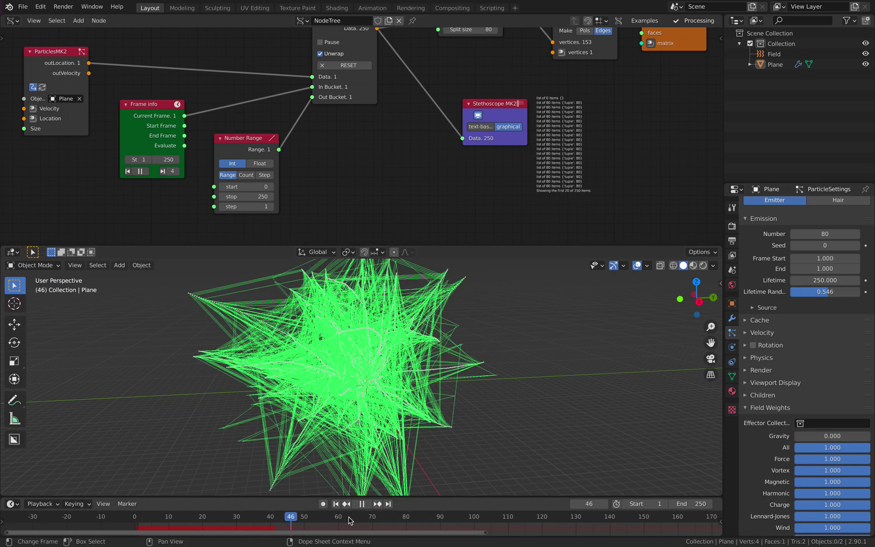
pyautogui.press('space')
pyautogui.moveTo(412, 103); pyautogui.dragTo(371, 172, button='middle')
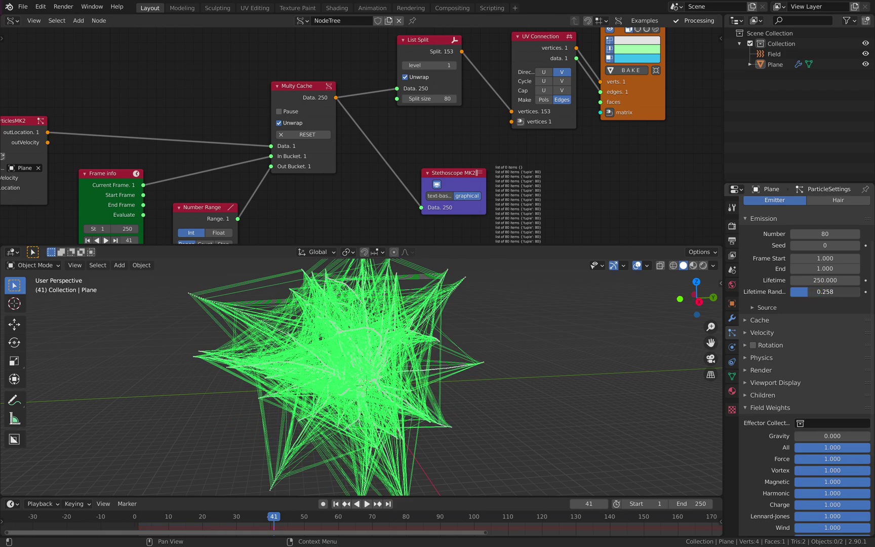
pyautogui.press('BackSpace')
# Play the simulation from the first frame to frame 9 and reset the Multy Cache.
pyautogui.click(334, 506)
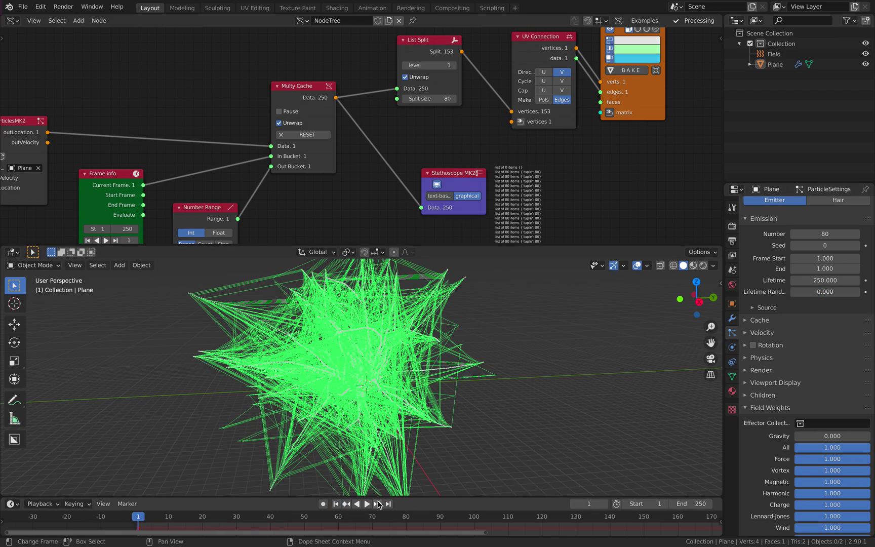
pyautogui.click(366, 504)
pyautogui.click(365, 504)
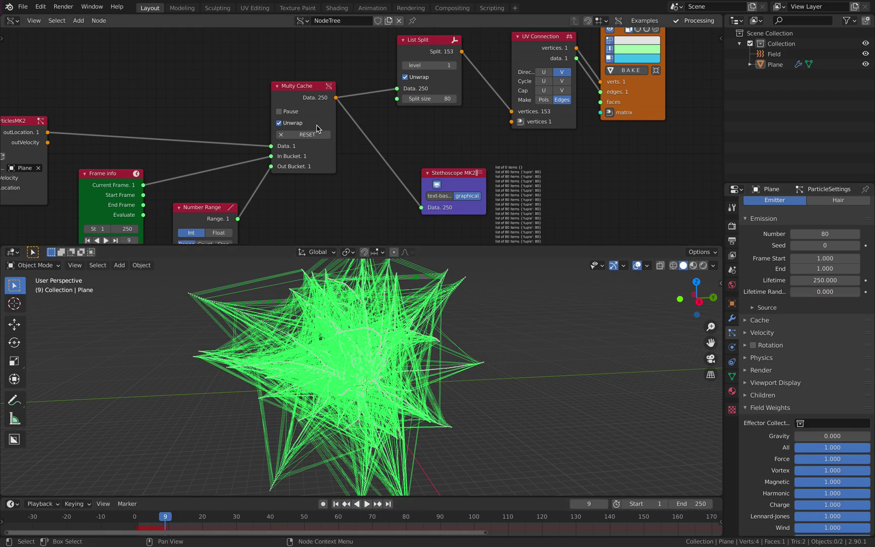
pyautogui.click(317, 133)
# Play the simulation from the first frame to frame 239 to refill the cache, inspecting the growing particle paths.
pyautogui.click(336, 504)
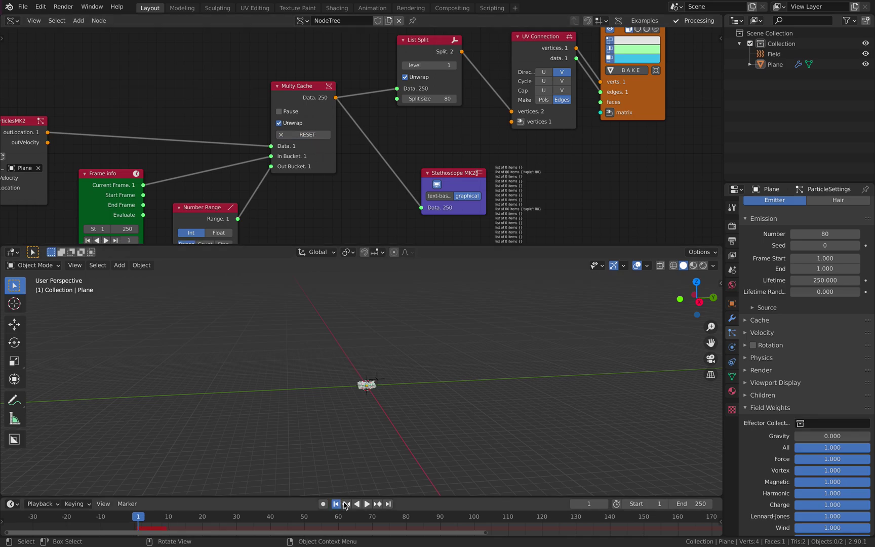
pyautogui.click(368, 504)
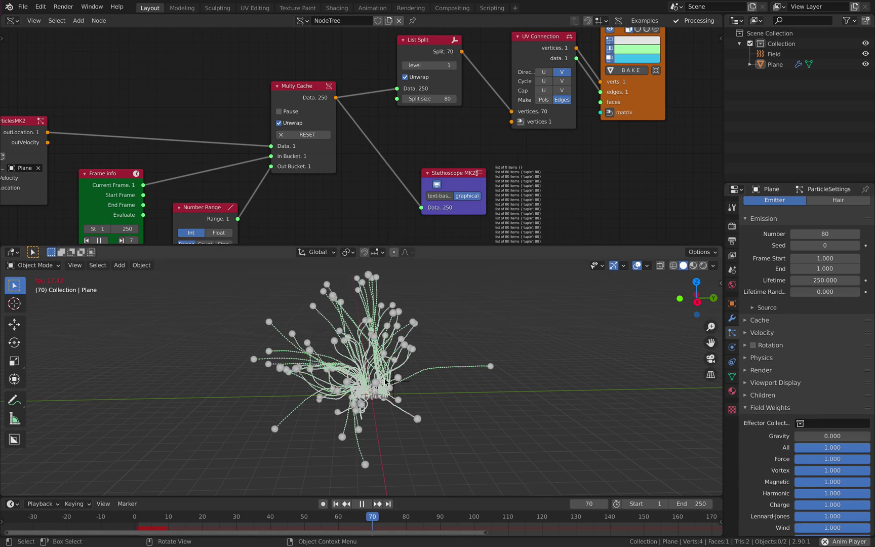
pyautogui.moveTo(419, 392)
pyautogui.mouseDown(button='middle')
pyautogui.moveTo(467, 386)
pyautogui.moveTo(428, 392)
pyautogui.mouseUp(button='middle')
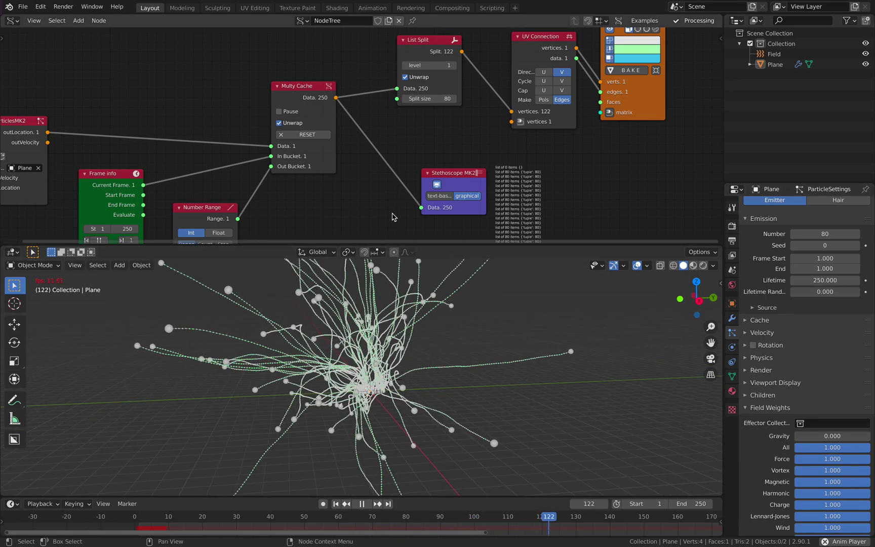
pyautogui.moveTo(445, 317); pyautogui.dragTo(456, 344, button='middle')
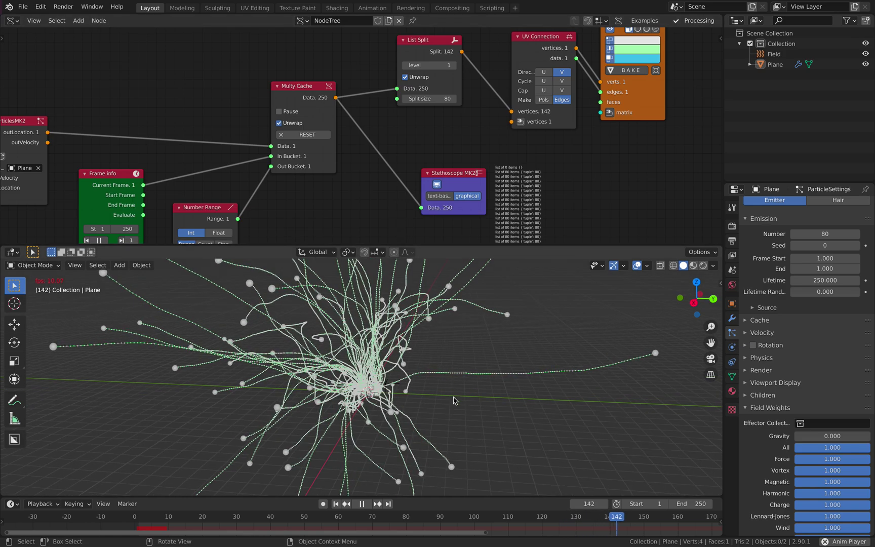
pyautogui.scroll(-3, 552, 517)
pyautogui.scroll(-2, 541, 521)
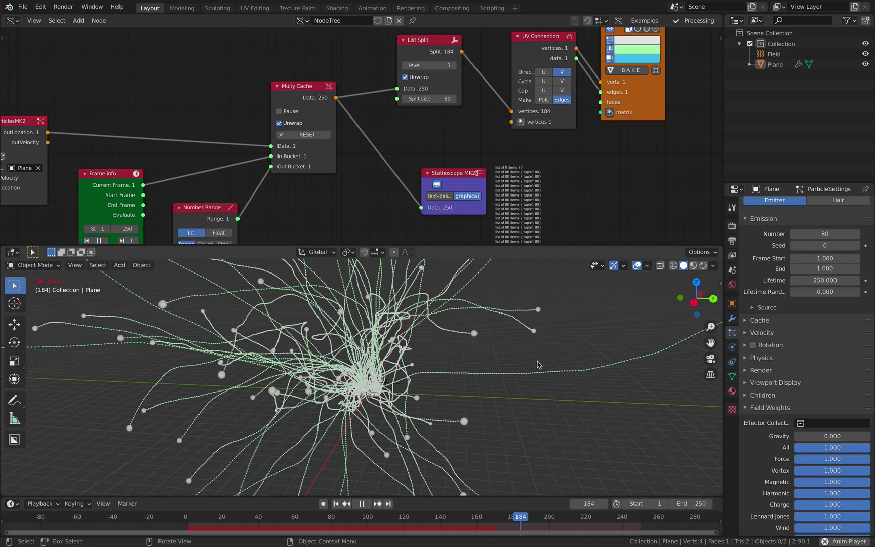
pyautogui.moveTo(506, 333); pyautogui.dragTo(498, 328, button='middle')
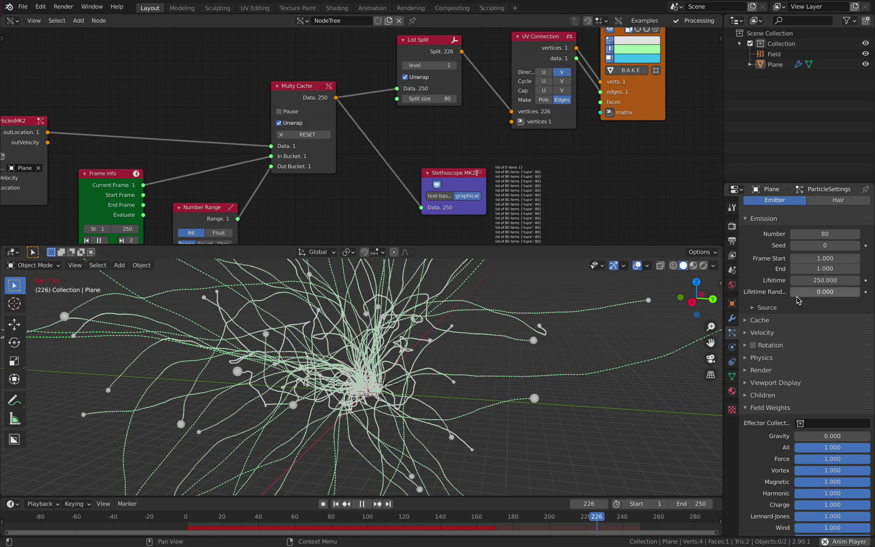
pyautogui.press('space')
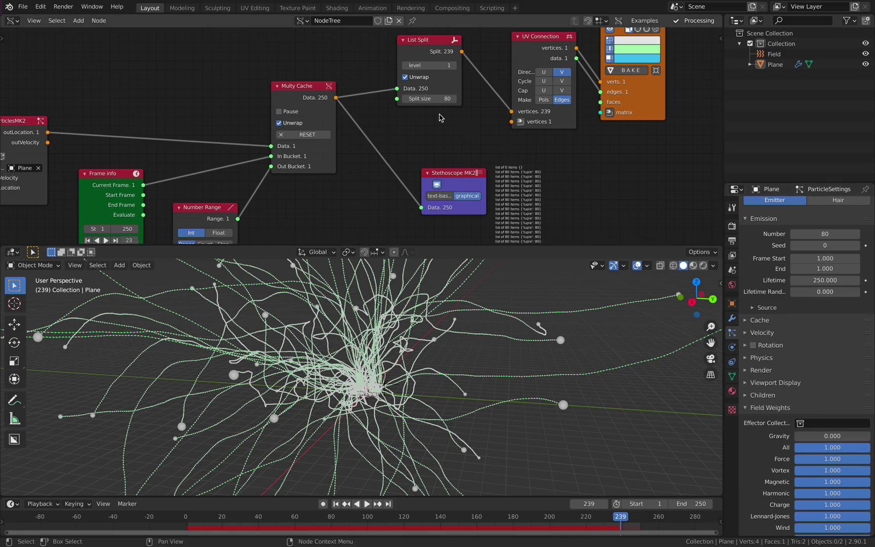
# Resume the playback through frame 250 to complete the cache, and stop it at frame 4.
pyautogui.moveTo(399, 86); pyautogui.dragTo(420, 94, button='middle')
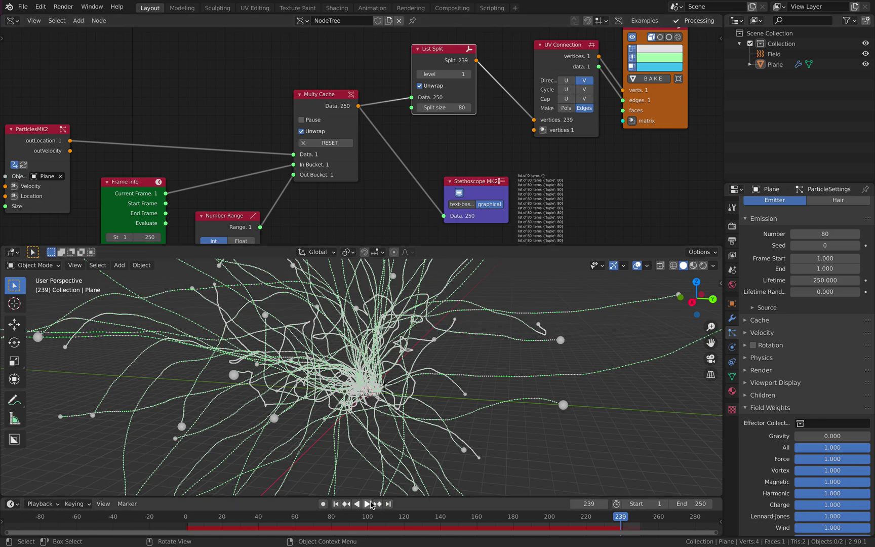
pyautogui.click(367, 503)
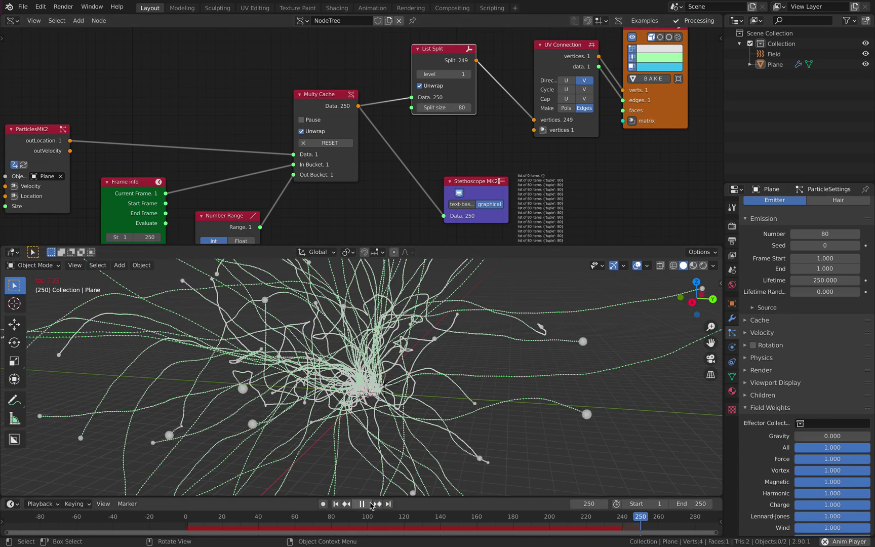
pyautogui.click(362, 504)
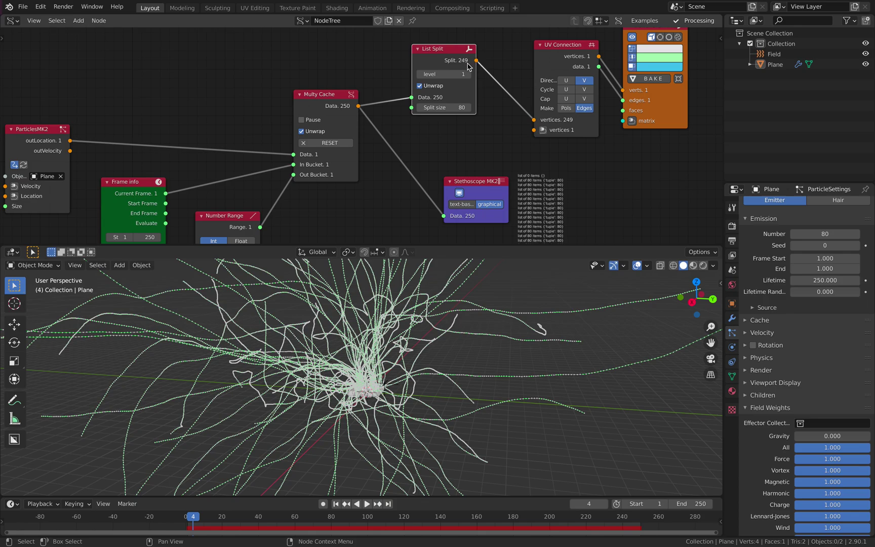
# Try the Multy Cache with Unwrap disabled during a short playback, jump to frame 202 and enable Unwrap again.
pyautogui.scroll(1, 368, 117)
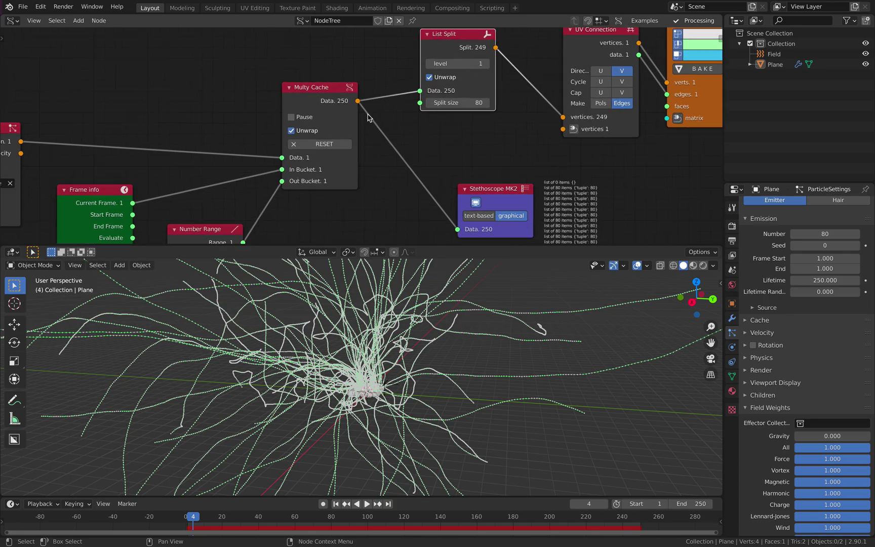
pyautogui.click(292, 130)
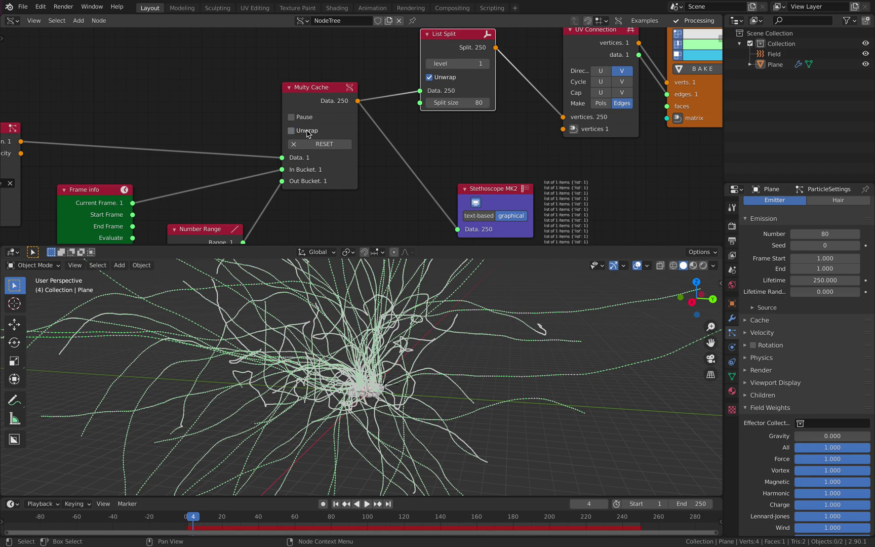
pyautogui.click(367, 504)
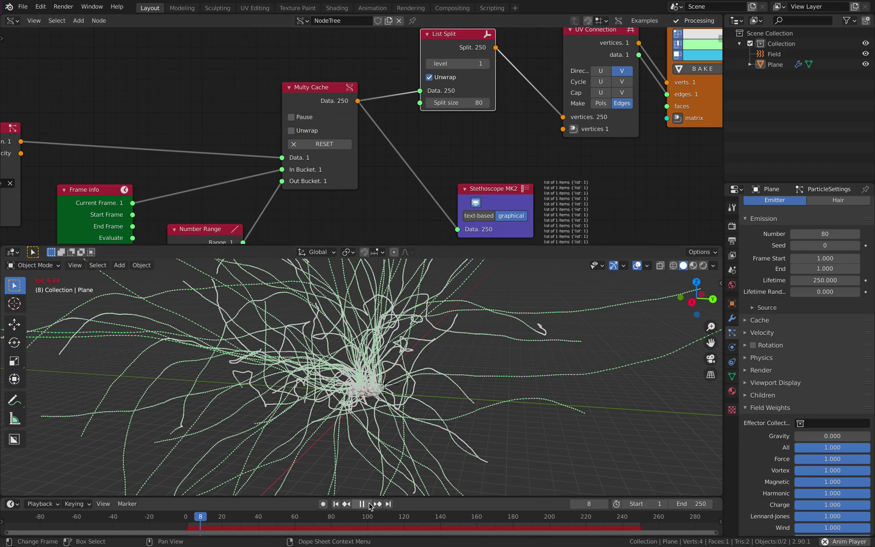
pyautogui.click(367, 504)
pyautogui.click(553, 519)
pyautogui.click(310, 131)
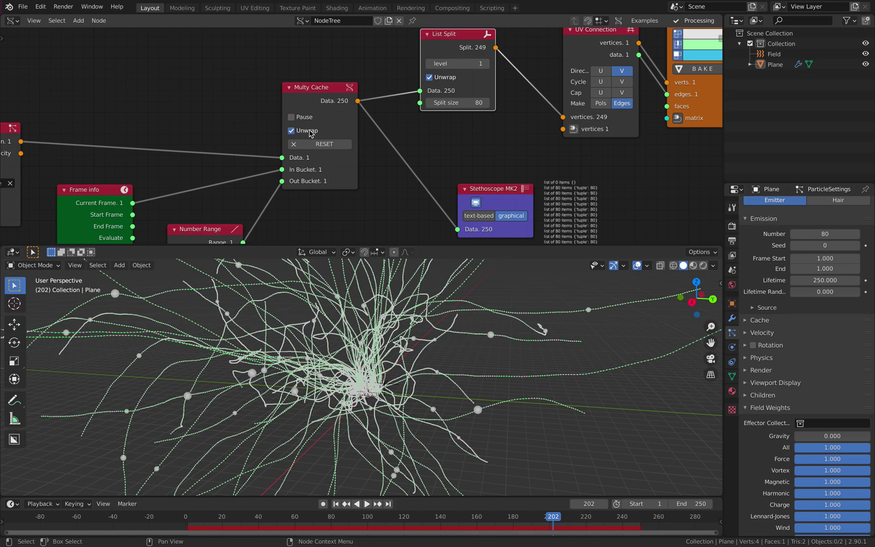
# Bake the Viewer Draw output to a mesh object and move the baked copy away from the drawn particle paths.
pyautogui.scroll(-2, 332, 124)
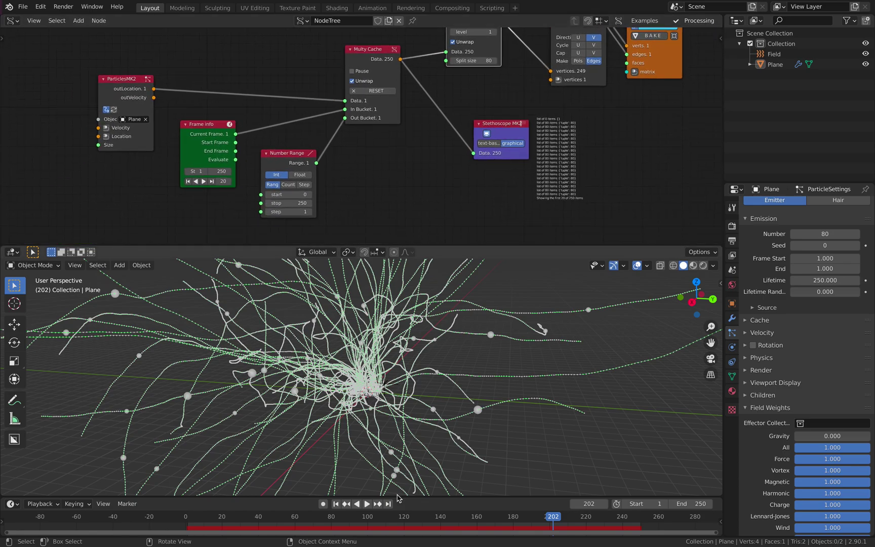
pyautogui.moveTo(487, 132); pyautogui.dragTo(389, 187, button='middle')
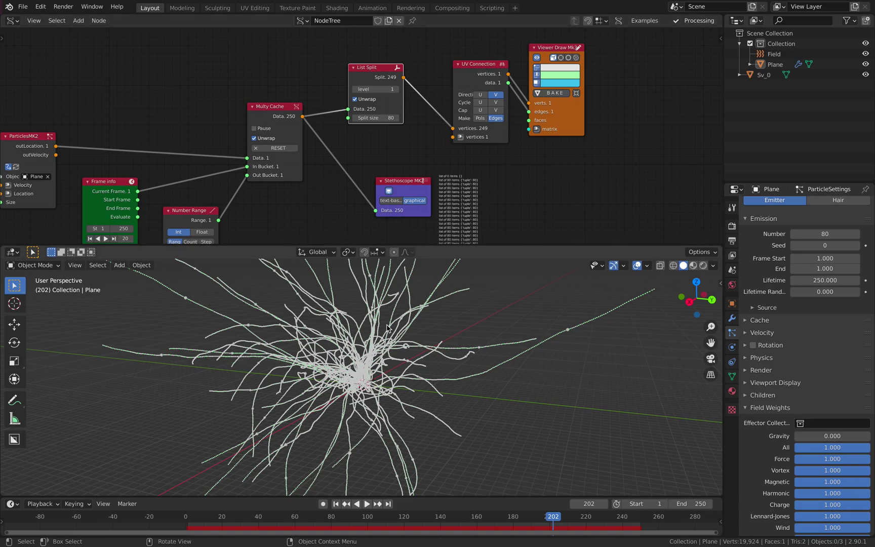
pyautogui.click(764, 74)
pyautogui.press('g')
pyautogui.click(608, 340)
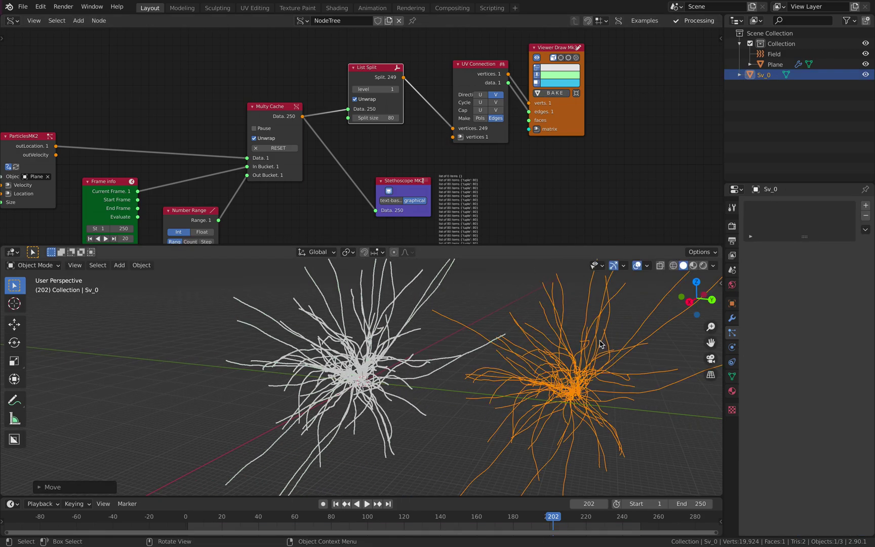
pyautogui.keyDown('shift'); pyautogui.moveTo(602, 344); pyautogui.dragTo(560, 424, button='middle'); pyautogui.keyUp('shift')
pyautogui.scroll(2, 481, 324)
pyautogui.click(493, 334)
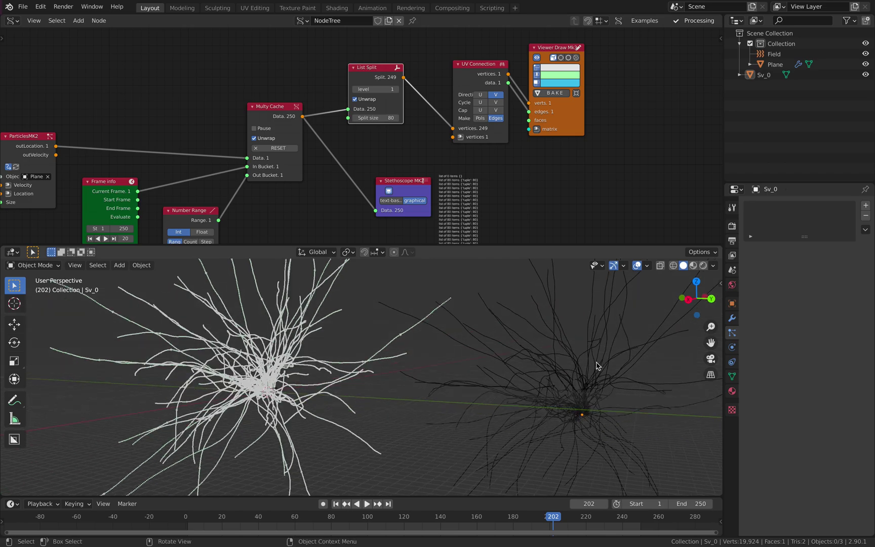
# Add a Polyline Viewer node to the node tree beside the Viewer Draw node.
pyautogui.moveTo(588, 395); pyautogui.dragTo(590, 403, button='middle')
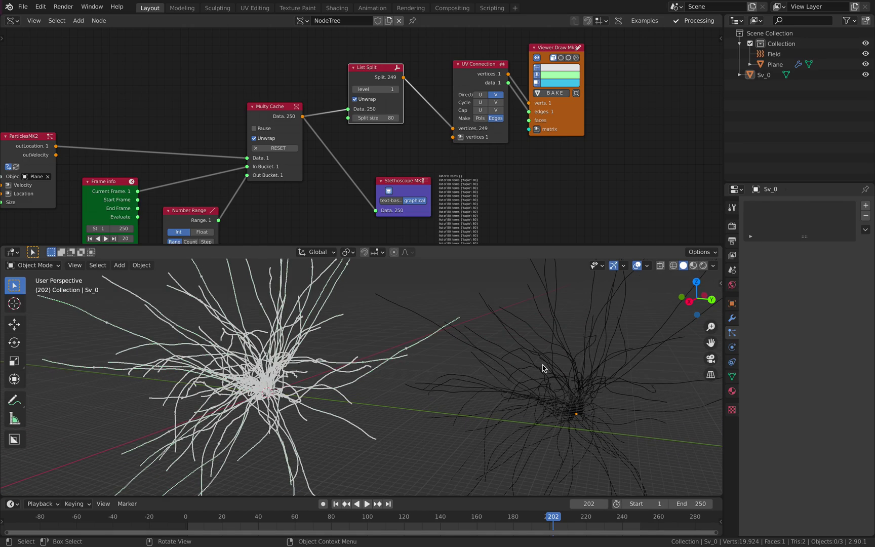
pyautogui.scroll(2, 284, 134)
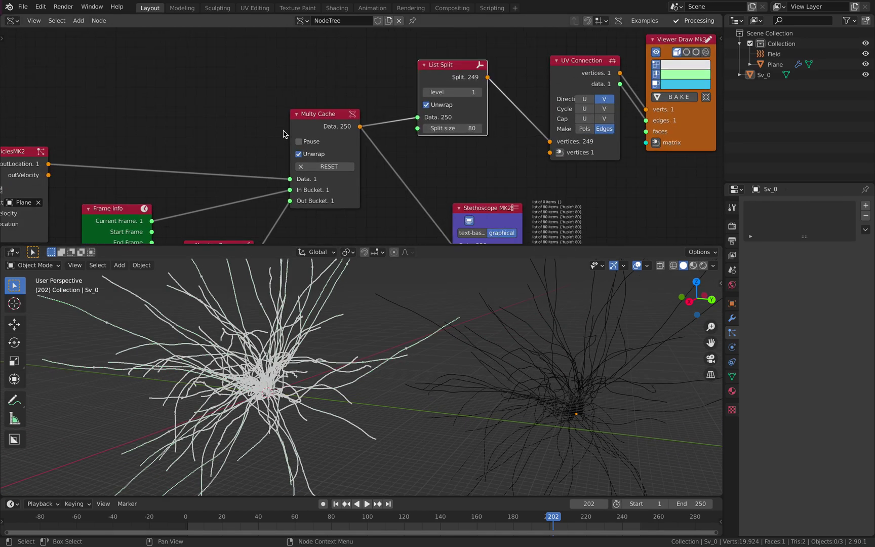
pyautogui.moveTo(307, 126); pyautogui.dragTo(283, 118, button='middle')
pyautogui.moveTo(448, 78); pyautogui.dragTo(292, 81, button='middle')
pyautogui.moveTo(396, 67); pyautogui.dragTo(379, 63)
pyautogui.moveTo(382, 54); pyautogui.dragTo(286, 57, button='middle')
pyautogui.click(526, 99)
pyautogui.hotkey('shift', 'a')
pyautogui.click(526, 97)
pyautogui.write('polly')
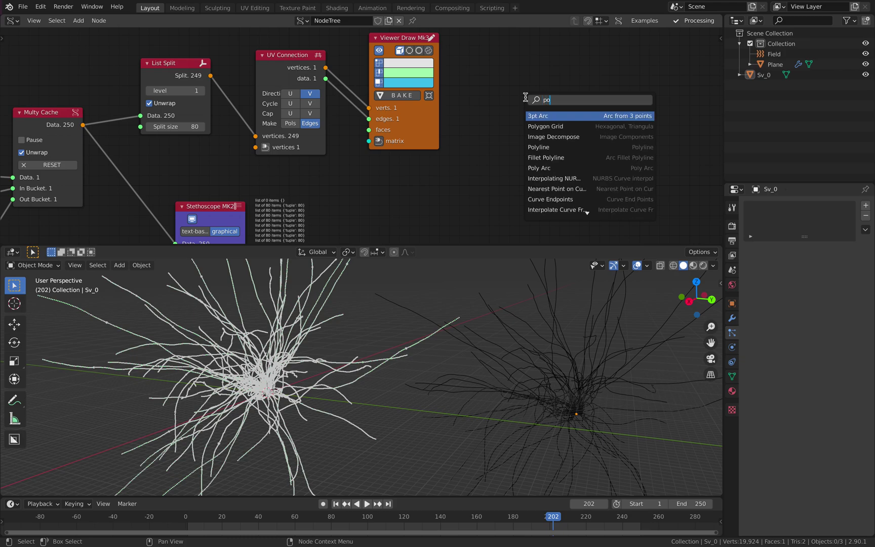
pyautogui.press('BackSpace')
pyautogui.write('yll')
pyautogui.press('BackSpace')
pyautogui.press('Down')
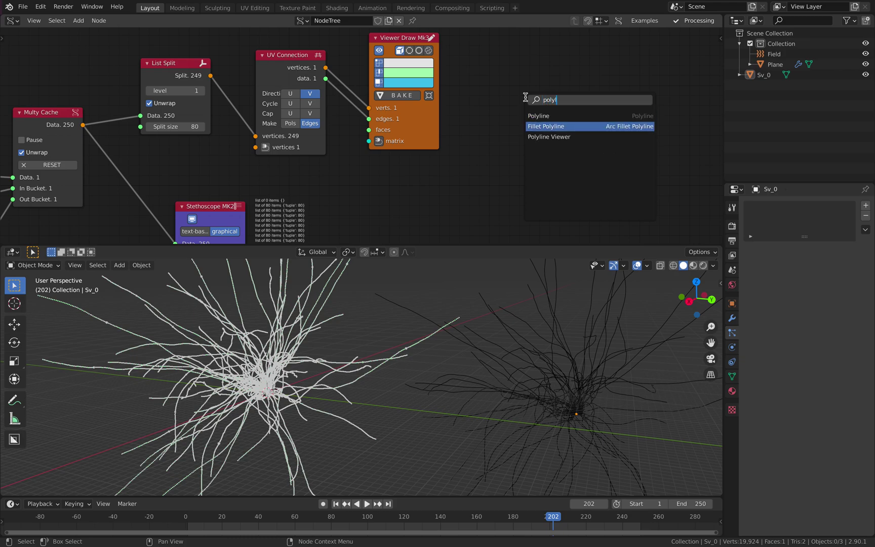
pyautogui.press('Return')
pyautogui.click(526, 53)
pyautogui.scroll(-1, 359, 136)
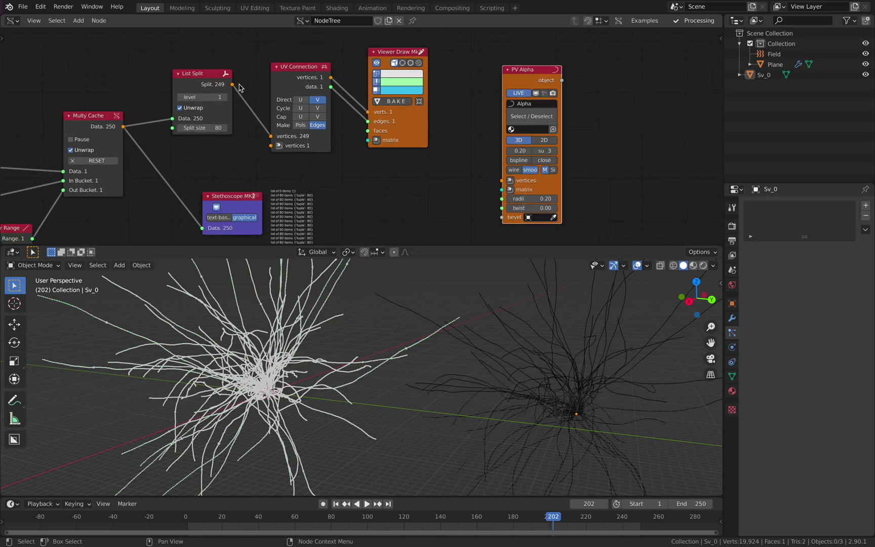
# Feed the List Split output into the Polyline Viewer's vertices and move one generated curve clear of the others to inspect it.
pyautogui.moveTo(210, 75); pyautogui.dragTo(502, 180)
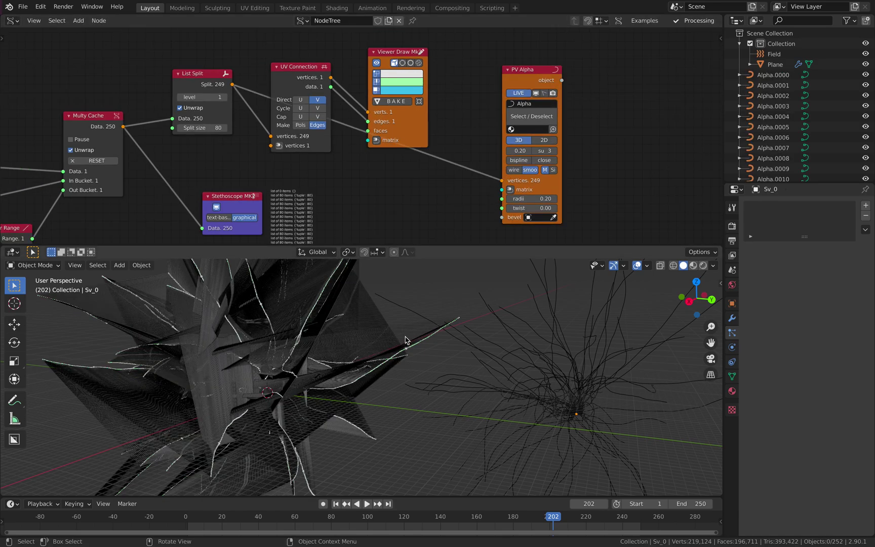
pyautogui.click(377, 332)
pyautogui.press('g')
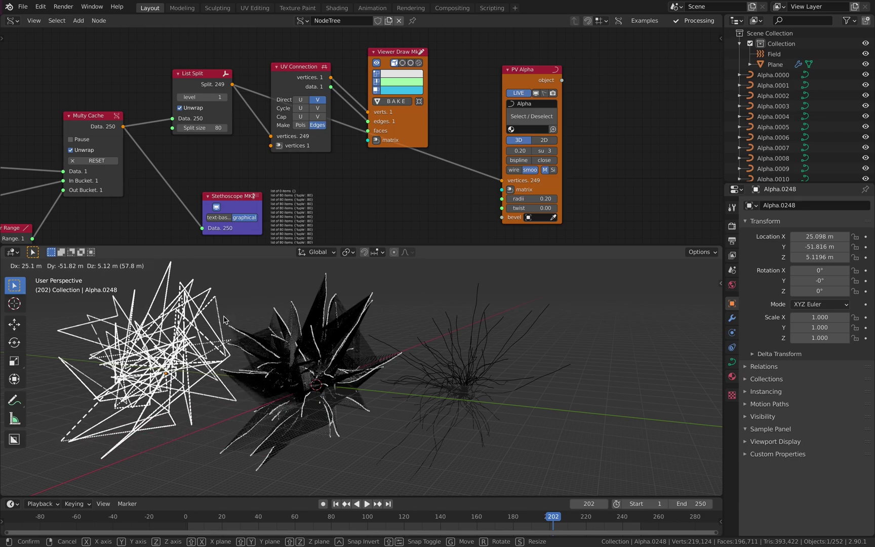
pyautogui.click(194, 319)
pyautogui.keyDown('shift'); pyautogui.moveTo(219, 317); pyautogui.dragTo(405, 321, button='middle'); pyautogui.keyUp('shift')
pyautogui.scroll(2, 395, 309)
pyautogui.click(385, 295)
pyautogui.click(271, 339)
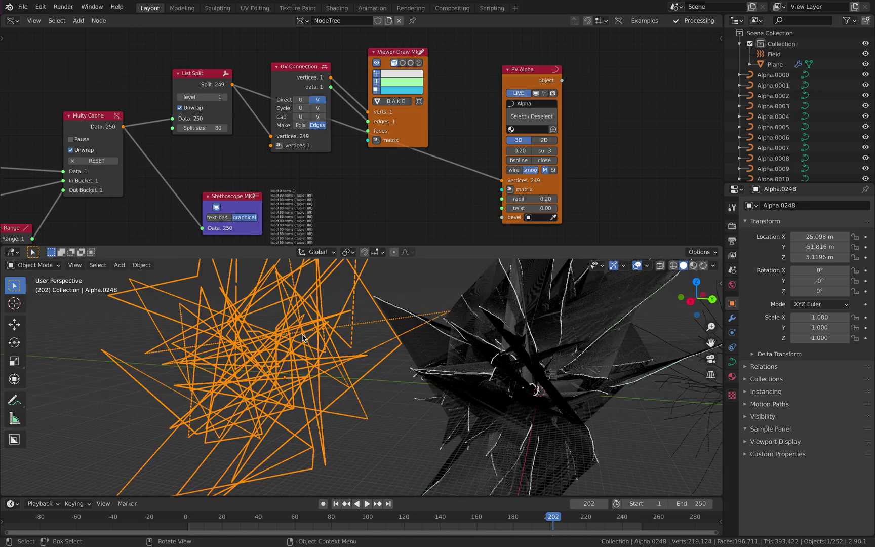
# Try feeding the Multy Cache data directly into the Polyline Viewer's vertices, then reconnect the List Split output.
pyautogui.moveTo(370, 193); pyautogui.dragTo(411, 186, button='middle')
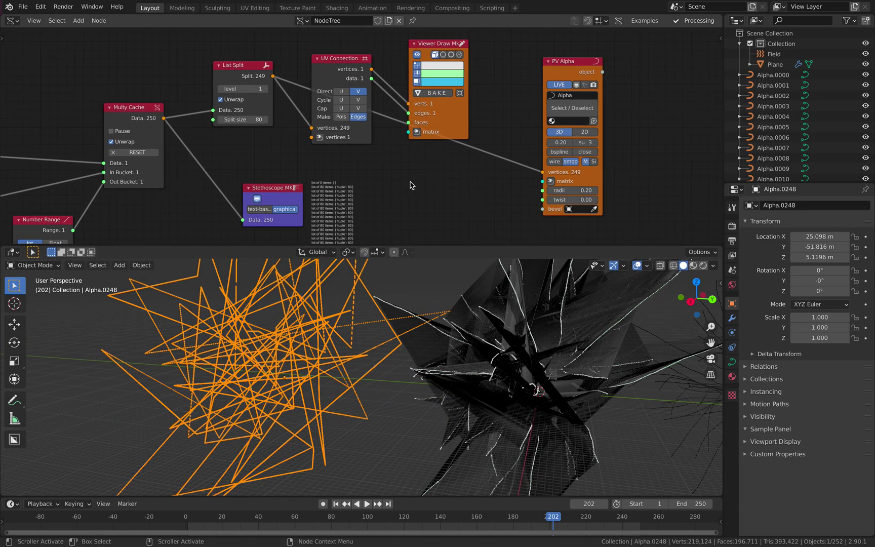
pyautogui.moveTo(165, 118); pyautogui.dragTo(543, 173)
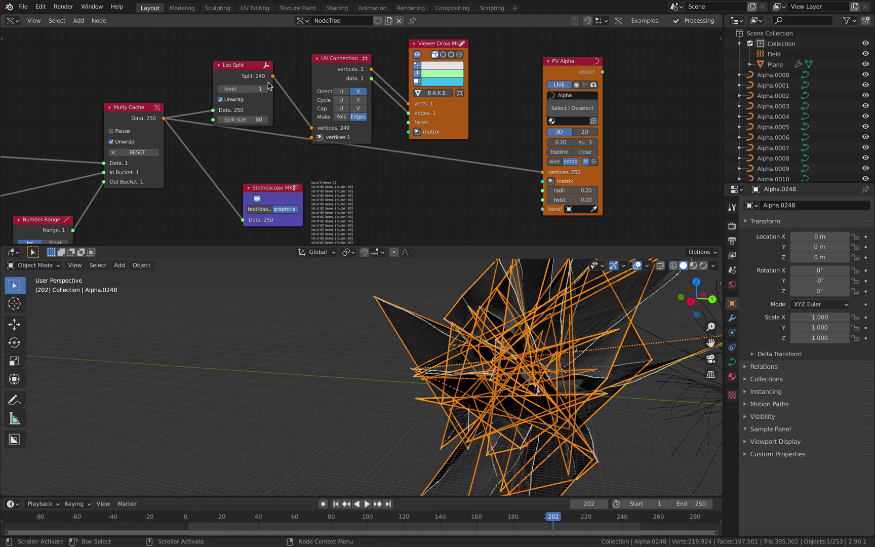
pyautogui.moveTo(273, 77); pyautogui.dragTo(542, 173)
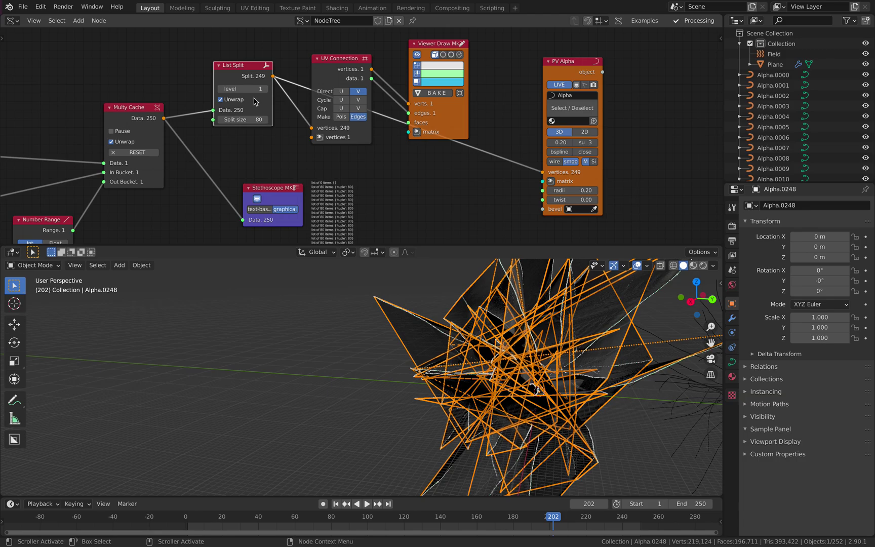
# Disable Unwrap on both the List Split and the Multy Cache nodes.
pyautogui.click(242, 101)
pyautogui.moveTo(242, 101); pyautogui.dragTo(233, 112)
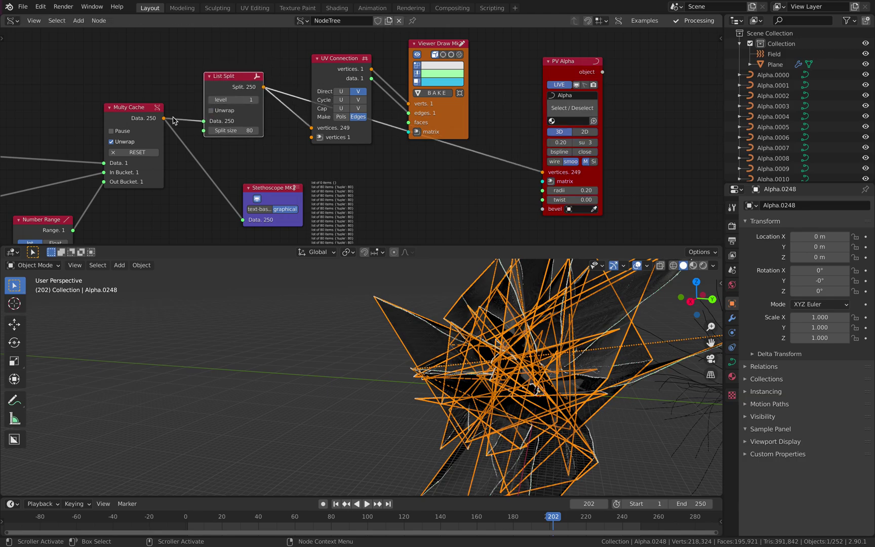
pyautogui.click(132, 143)
pyautogui.click(212, 110)
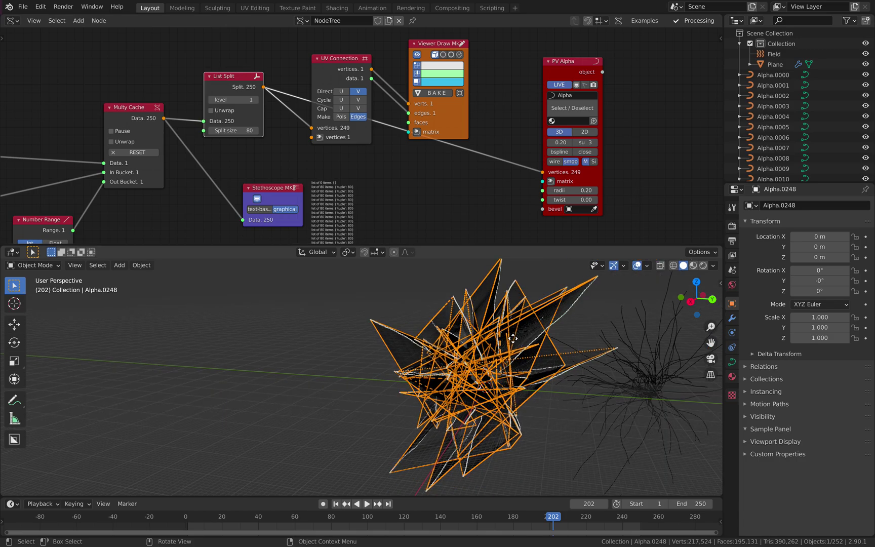
# Move the selected Alpha curve away from the drawn particle paths and delete it.
pyautogui.press('g')
pyautogui.click(235, 350)
pyautogui.press('x')
pyautogui.click(337, 339)
pyautogui.scroll(1, 332, 341)
pyautogui.keyDown('shift'); pyautogui.moveTo(332, 341); pyautogui.dragTo(294, 344, button='middle'); pyautogui.keyUp('shift')
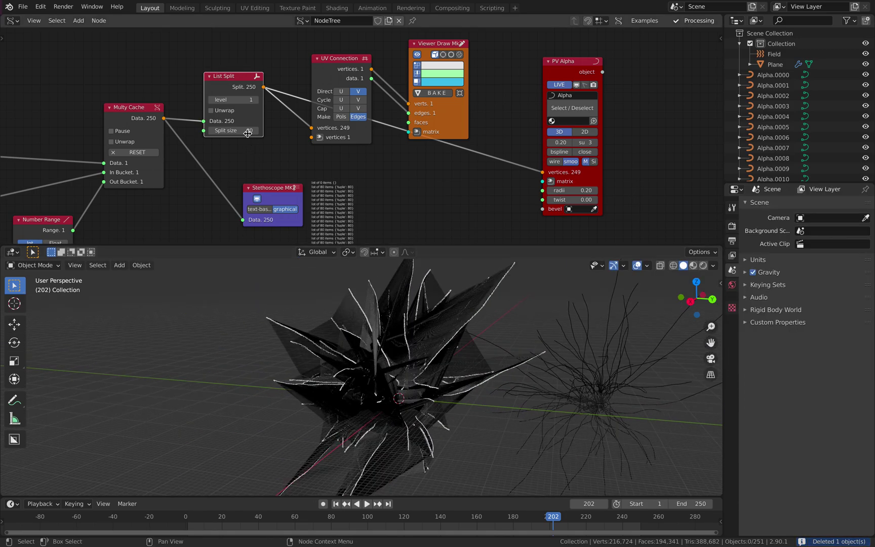
# Delete the Polyline Viewer node and space the Viewer Draw node farther from the UV Connection node.
pyautogui.moveTo(320, 70); pyautogui.dragTo(316, 65)
pyautogui.click(559, 66)
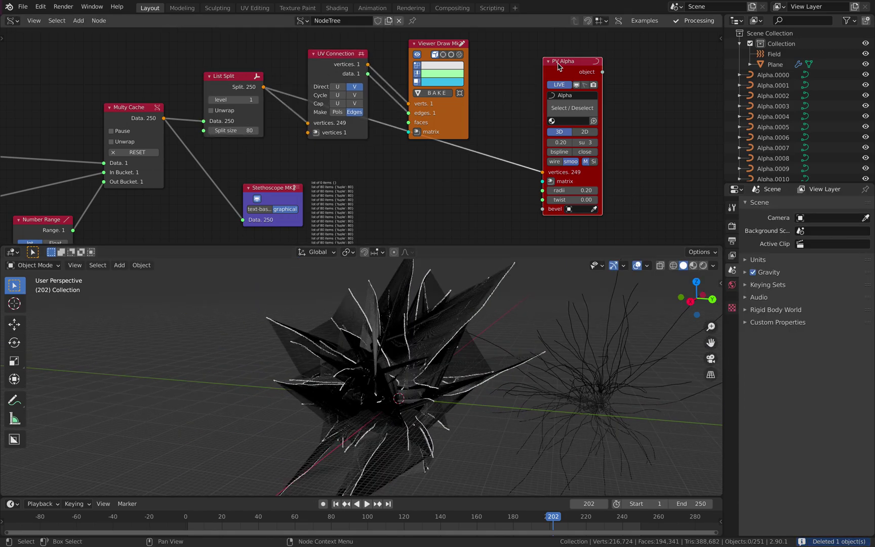
pyautogui.press('x')
pyautogui.moveTo(430, 48); pyautogui.dragTo(445, 48)
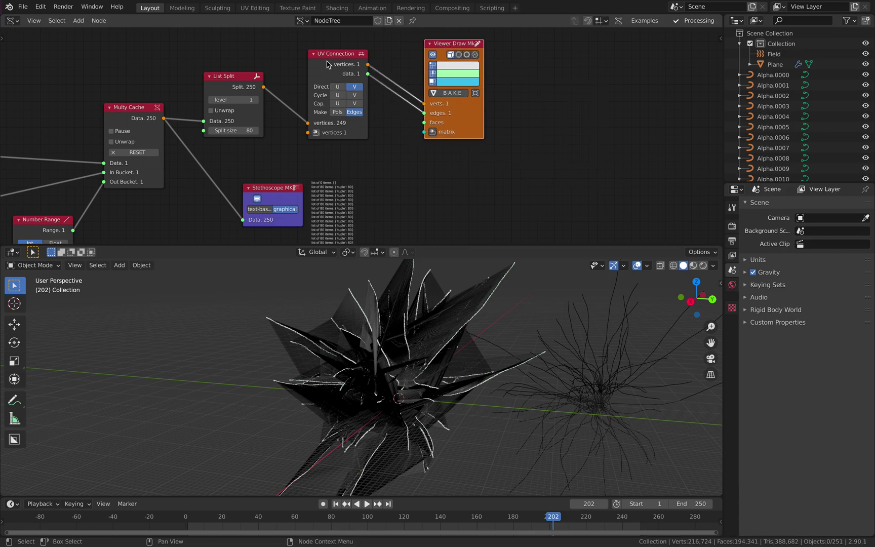
pyautogui.moveTo(328, 63); pyautogui.dragTo(327, 65)
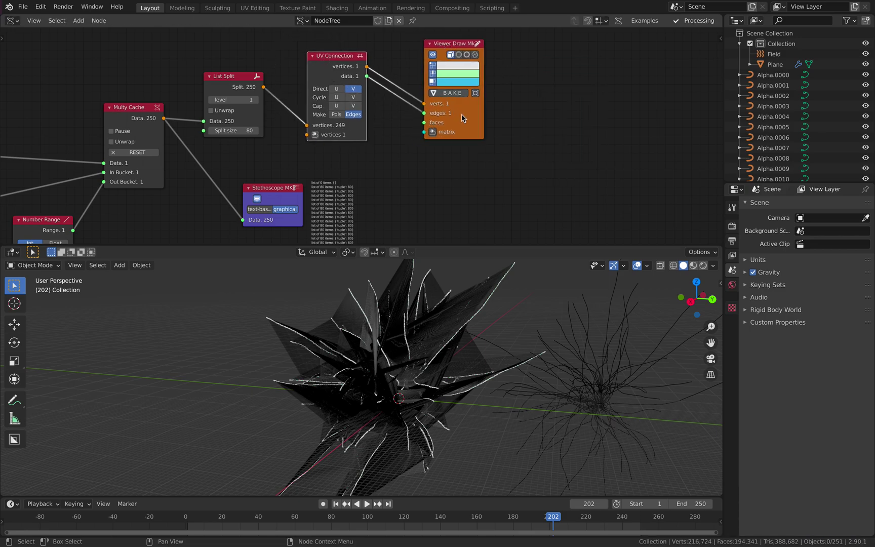
pyautogui.moveTo(462, 118); pyautogui.dragTo(495, 118)
# Select all curve objects in the scene by type and delete them.
pyautogui.click(432, 301)
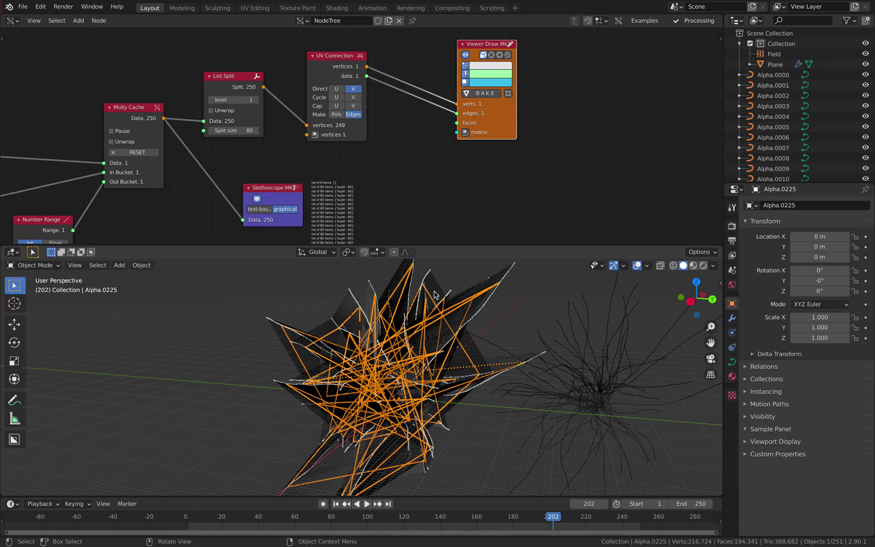
pyautogui.click(434, 292)
pyautogui.click(437, 284)
pyautogui.click(446, 281)
pyautogui.click(449, 278)
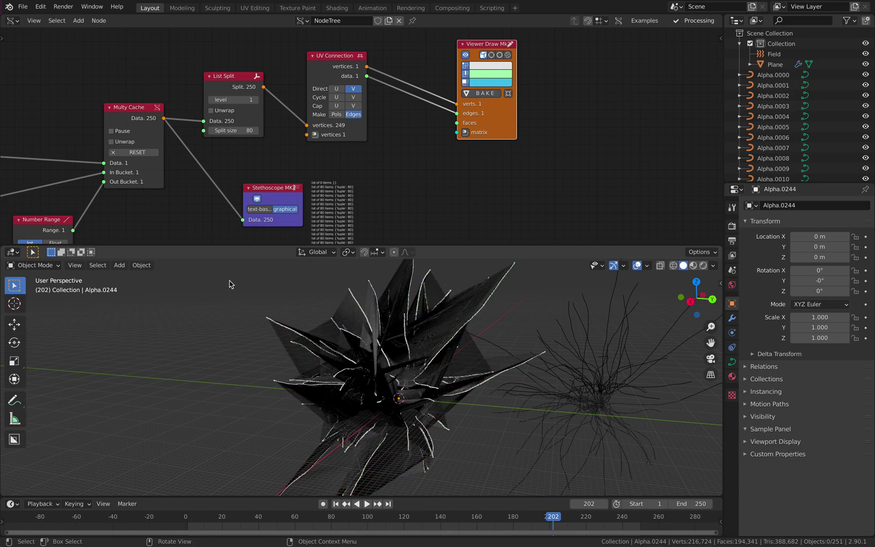
pyautogui.click(98, 265)
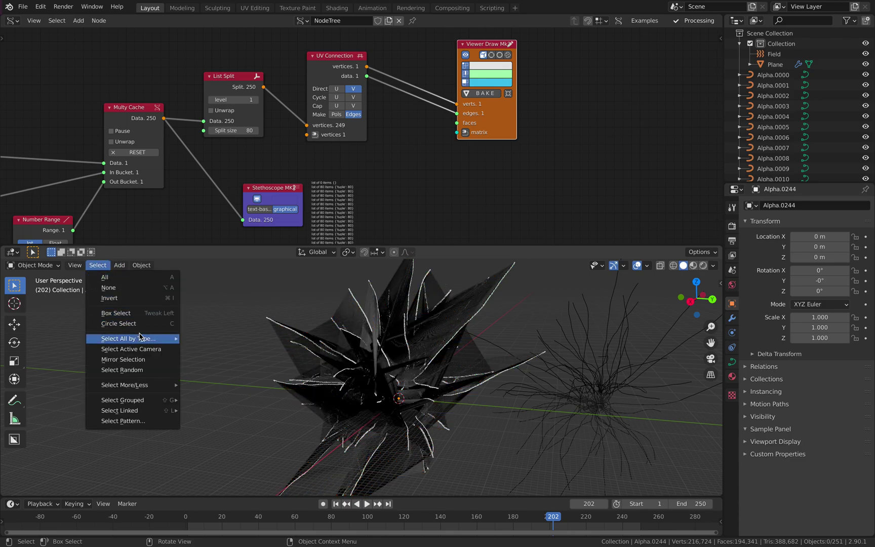
pyautogui.moveTo(152, 339)
pyautogui.click(205, 339)
pyautogui.press('x')
pyautogui.click(308, 350)
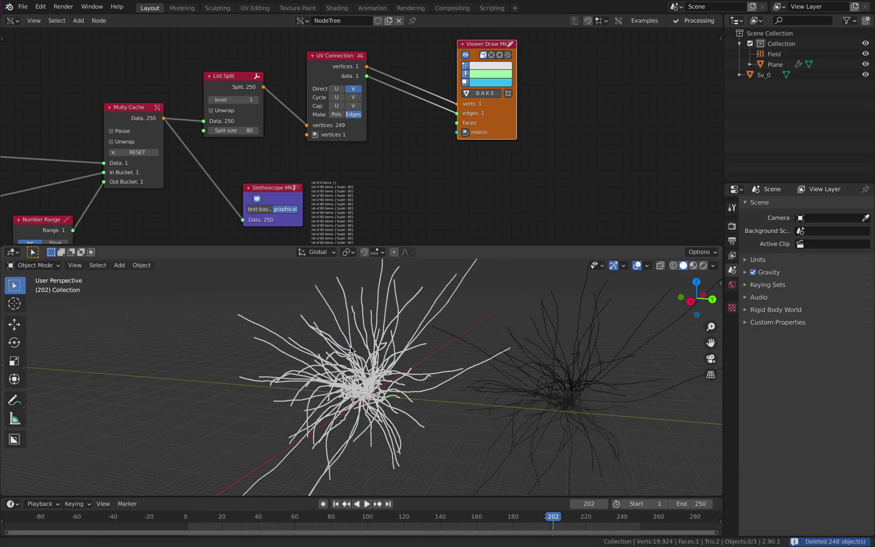
pyautogui.scroll(2, 357, 359)
pyautogui.scroll(-1, 548, 362)
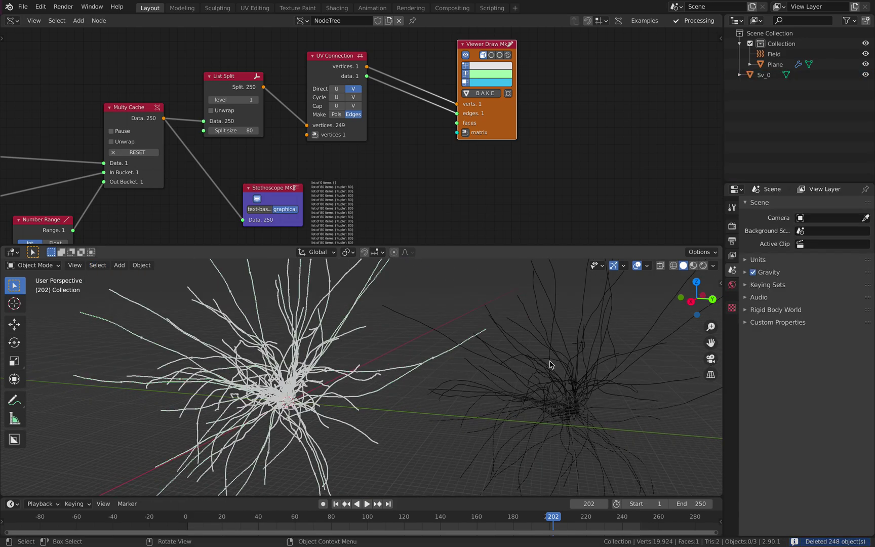
pyautogui.click(550, 360)
pyautogui.moveTo(550, 360); pyautogui.dragTo(526, 340, button='middle')
pyautogui.press('Home')
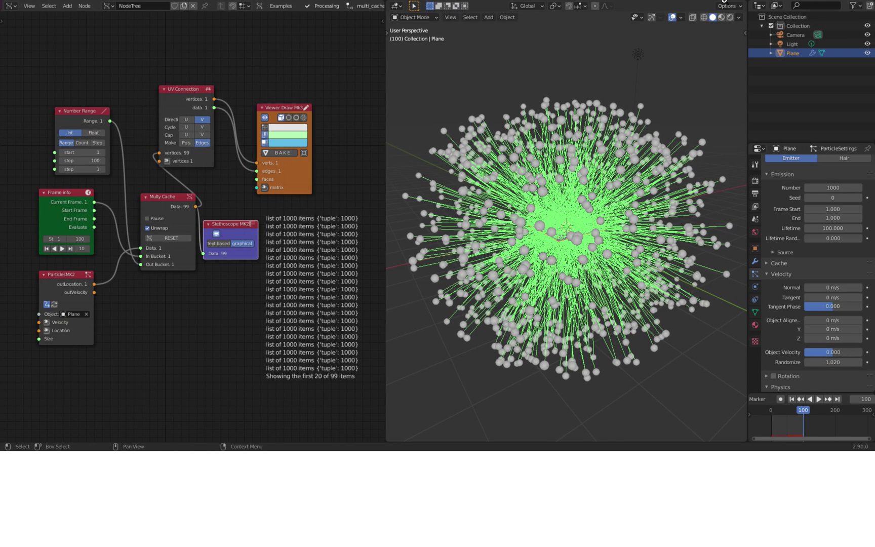
# Switch to Safari, pass the Multi cache node pull request and read the Blender Stack Exchange answer on storing particle locations.
pyautogui.click(793, 47)
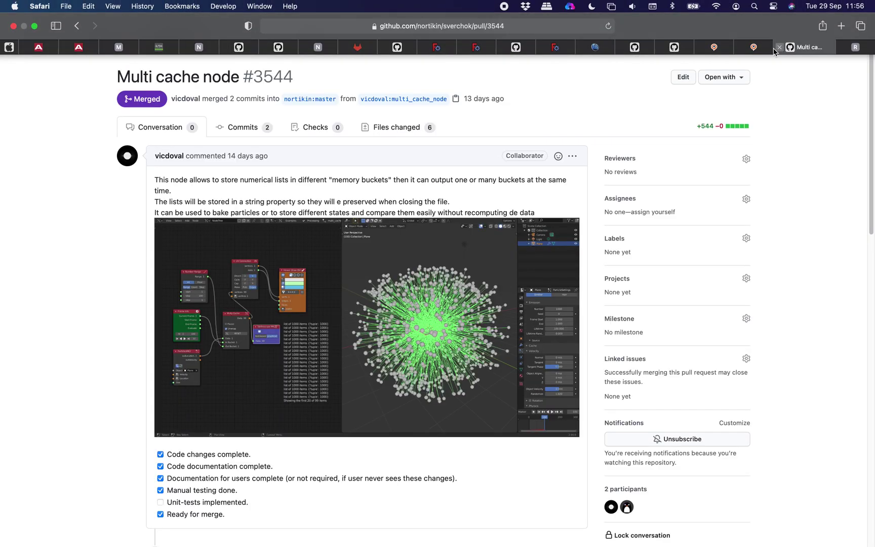
pyautogui.click(755, 47)
pyautogui.scroll(-5, 284, 248)
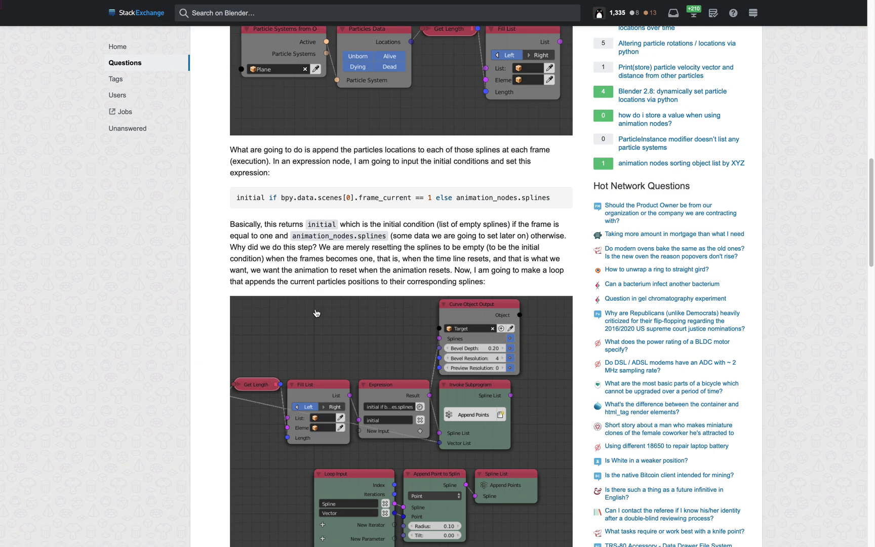
pyautogui.scroll(-6, 319, 313)
pyautogui.scroll(-2, 435, 304)
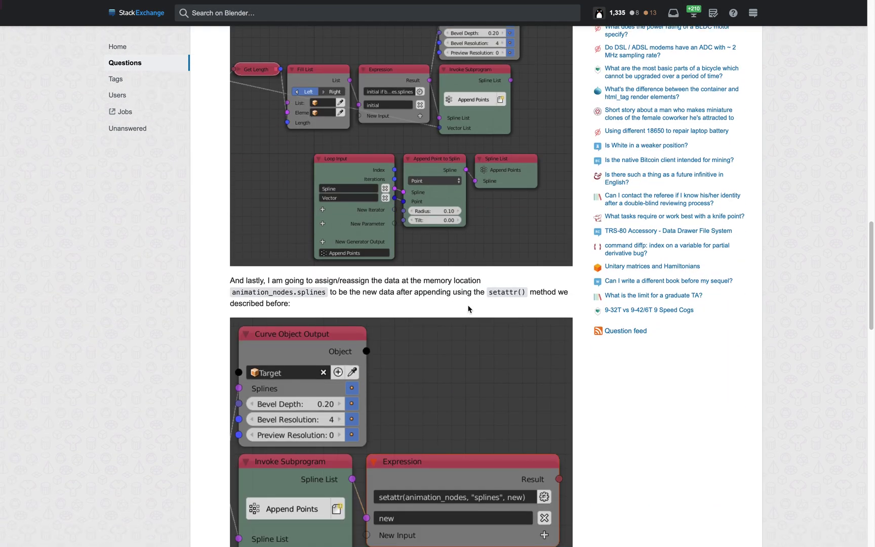
pyautogui.scroll(-4, 504, 289)
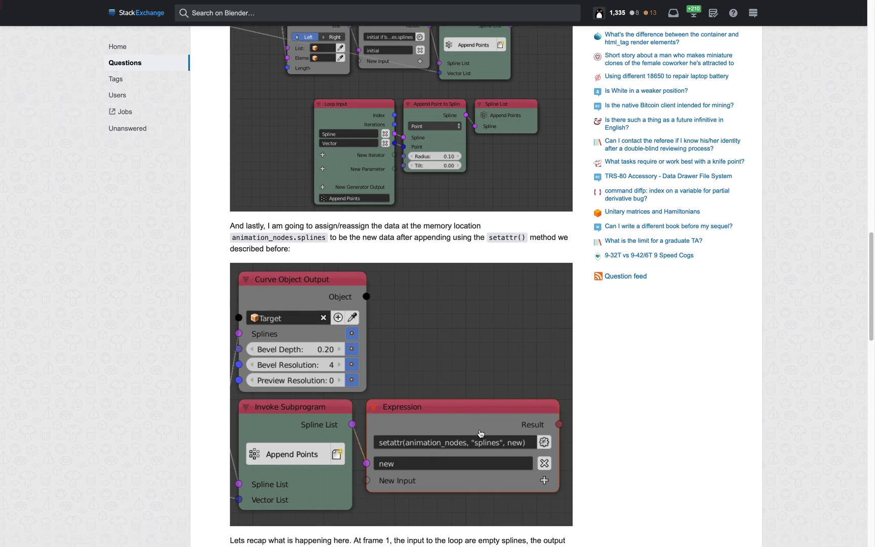
pyautogui.scroll(-7, 393, 423)
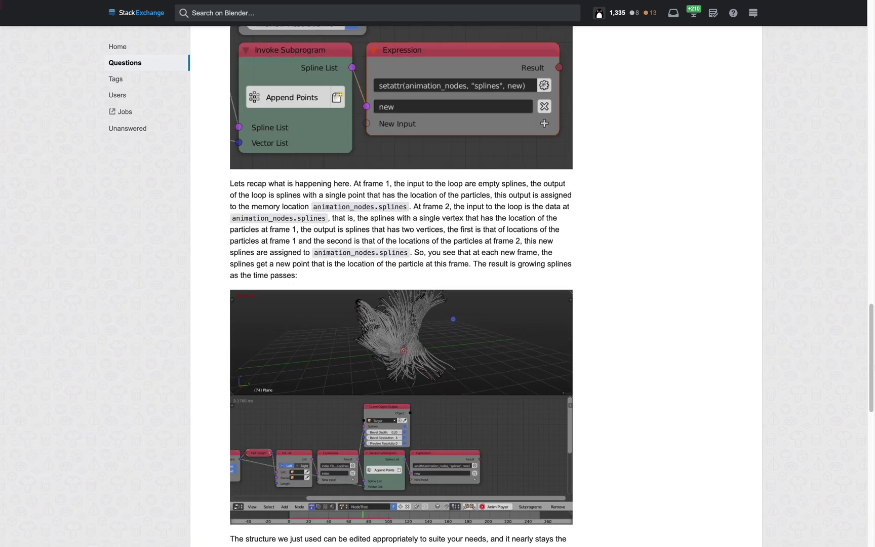
pyautogui.scroll(-3, 445, 352)
pyautogui.scroll(-2, 694, 434)
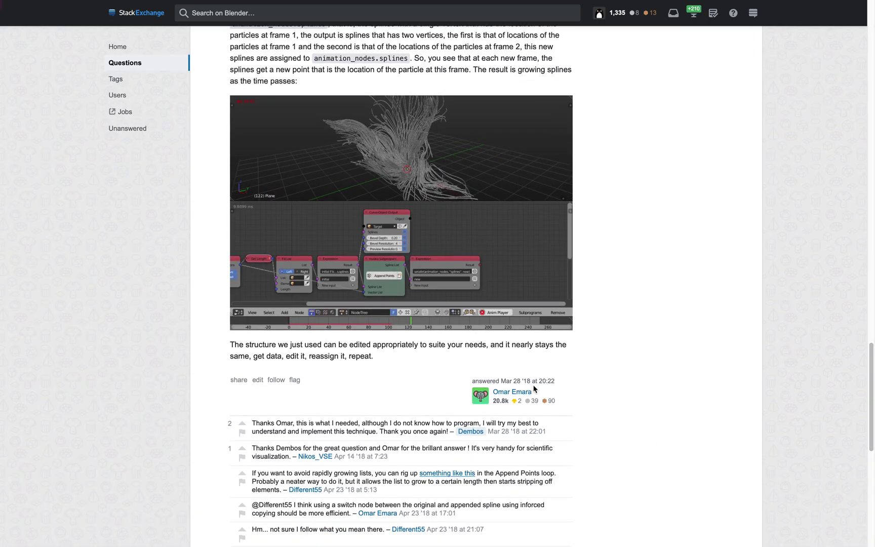
# Review the original Stack Exchange question and examine the answer's Animation Nodes setup for appending particle positions to splines.
pyautogui.scroll(20, 837, 89)
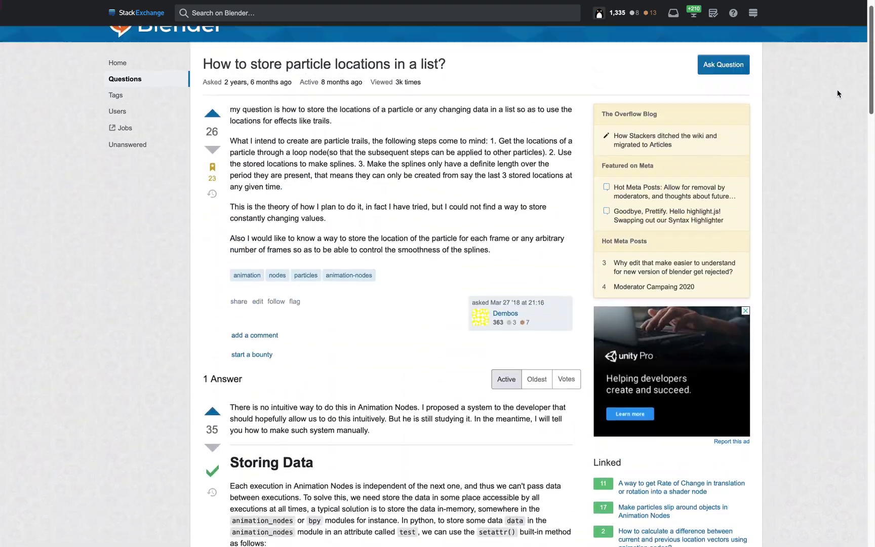
pyautogui.scroll(-20, 837, 85)
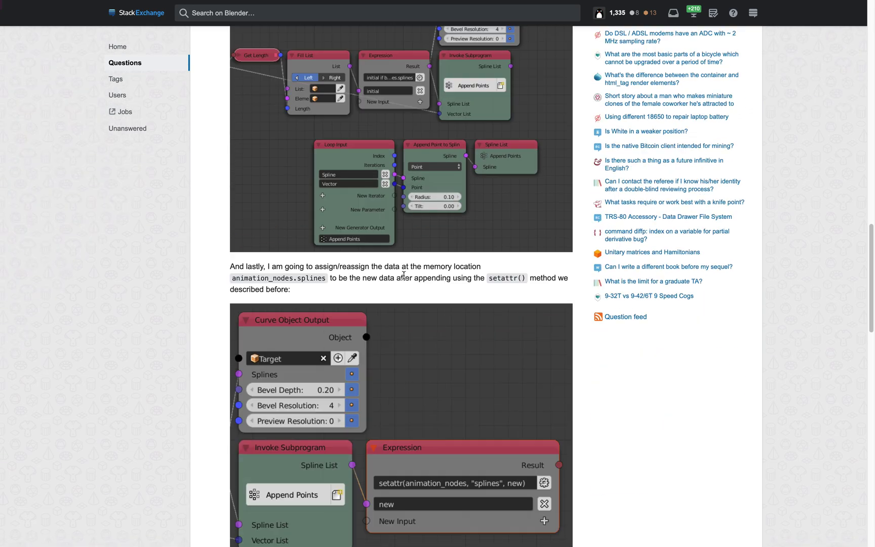
pyautogui.scroll(-3, 380, 366)
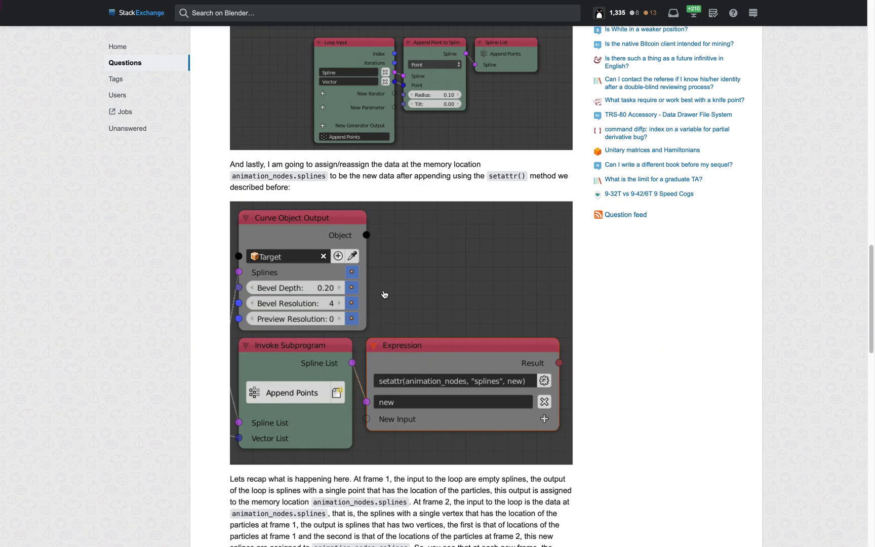
pyautogui.scroll(2, 385, 295)
pyautogui.scroll(3, 360, 223)
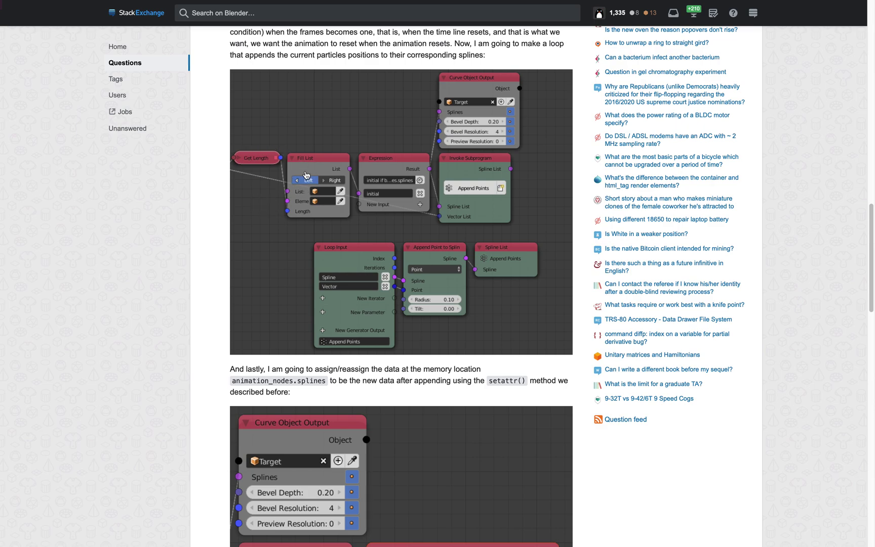
pyautogui.scroll(1, 307, 176)
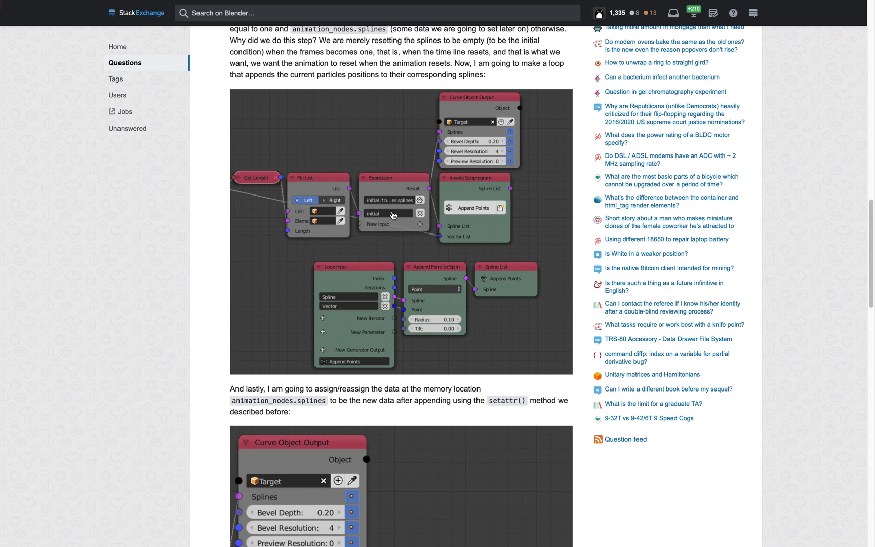
pyautogui.scroll(-15, 492, 285)
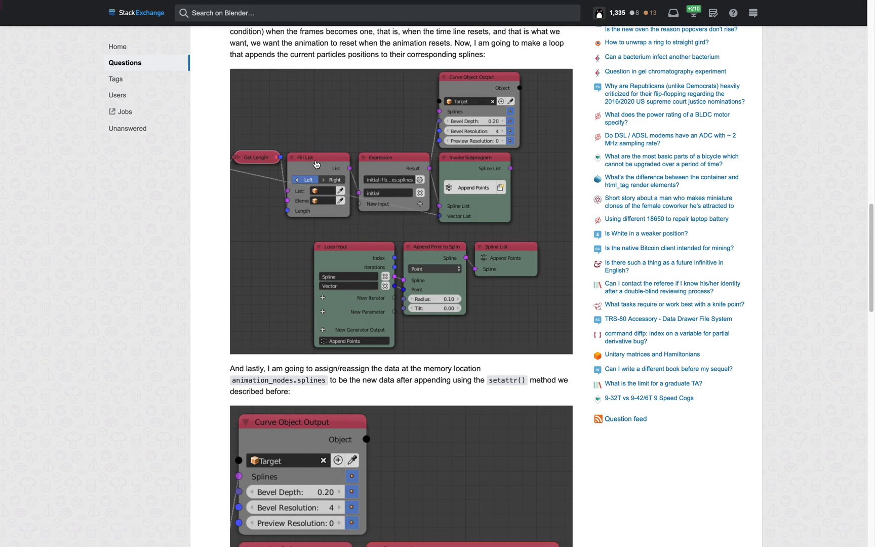
# View the answer's growing-splines result, return to the Multi cache node pull request and highlight "Multi cache" in its title.
pyautogui.scroll(4, 410, 271)
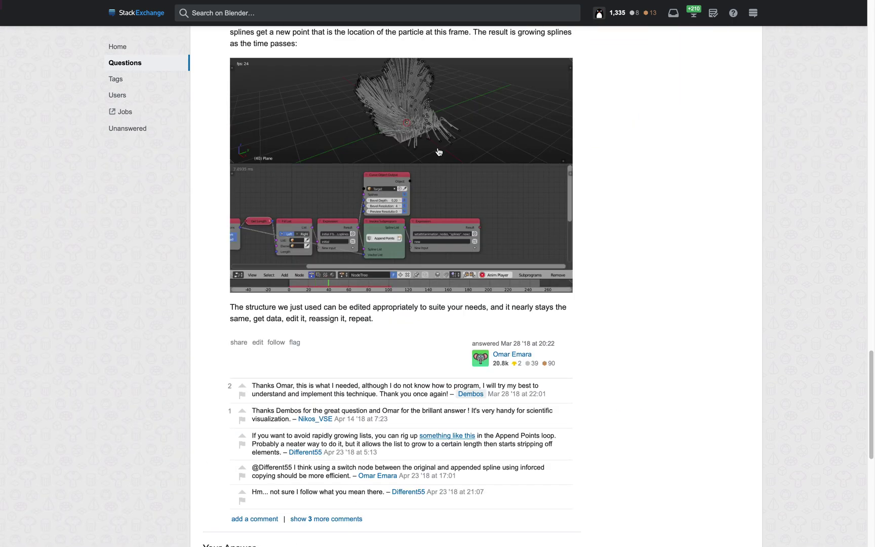
pyautogui.click(810, 48)
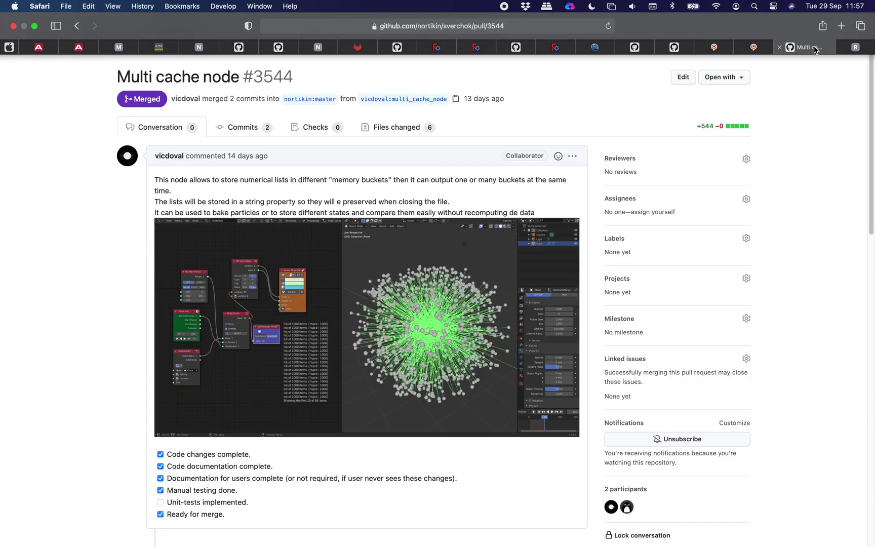
pyautogui.moveTo(132, 77); pyautogui.dragTo(191, 77)
pyautogui.moveTo(200, 76); pyautogui.dragTo(98, 65)
pyautogui.scroll(1, 400, 197)
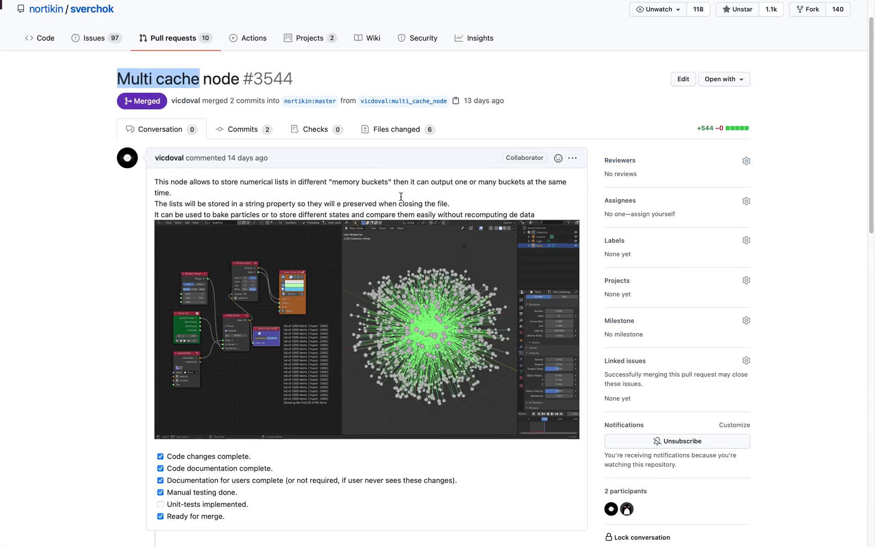
# Switch back to Blender, inspect the baked particle paths beside the node preview and reselect the baked Sv_0 mesh.
pyautogui.moveTo(785, 3)
pyautogui.click(852, 48)
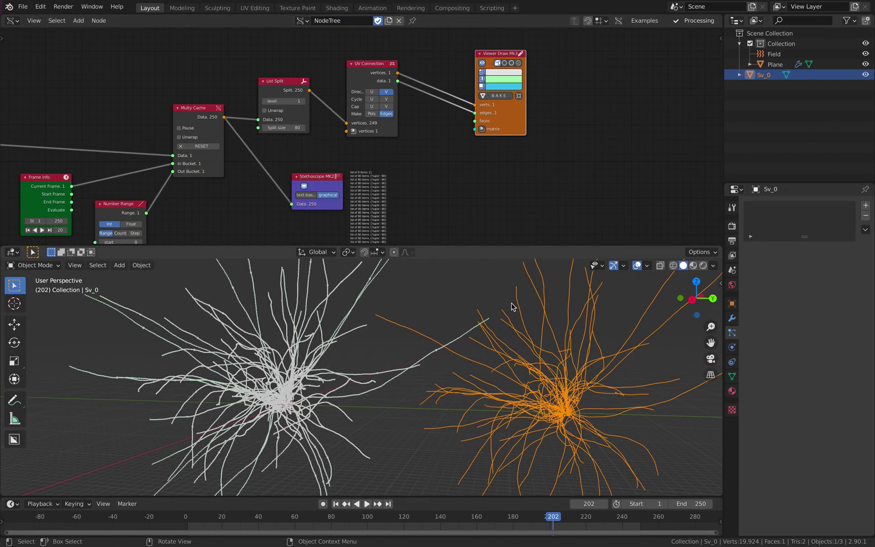
pyautogui.click(512, 304)
pyautogui.moveTo(512, 303); pyautogui.dragTo(499, 312, button='middle')
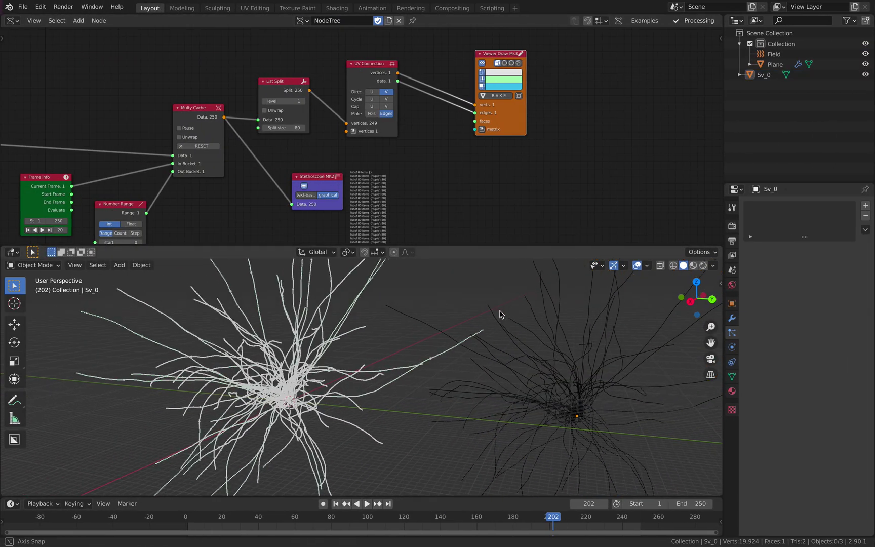
pyautogui.click(540, 325)
pyautogui.scroll(-1, 541, 321)
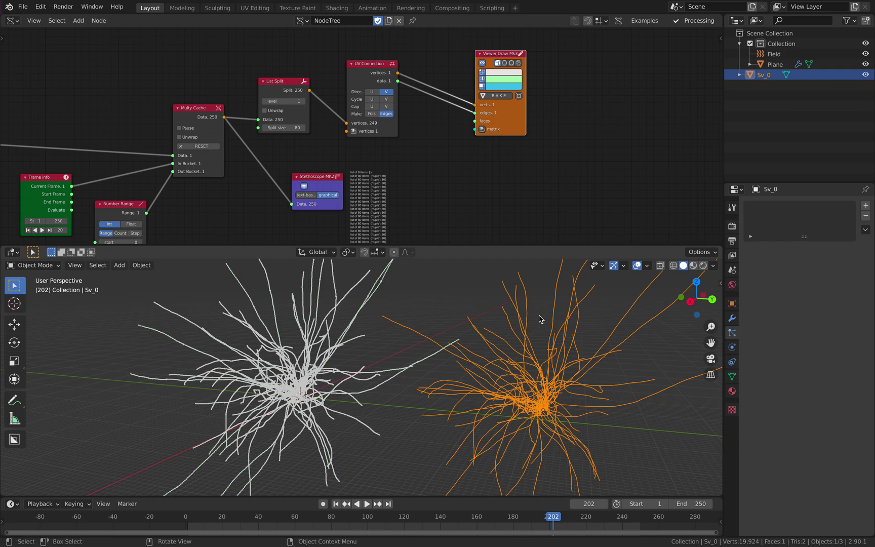